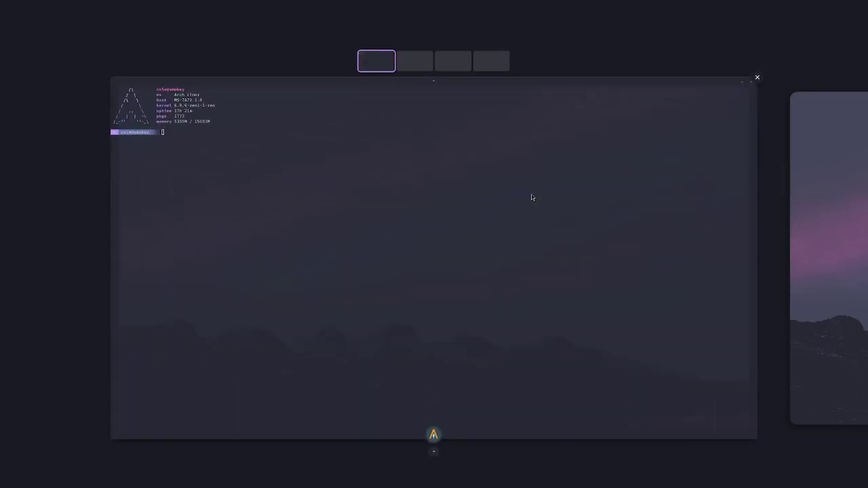
- Run flatpak install lutris in the terminal, choosing the user flathub remote and accepting the net.lutris.Lutris ref
left_click(390, 154)
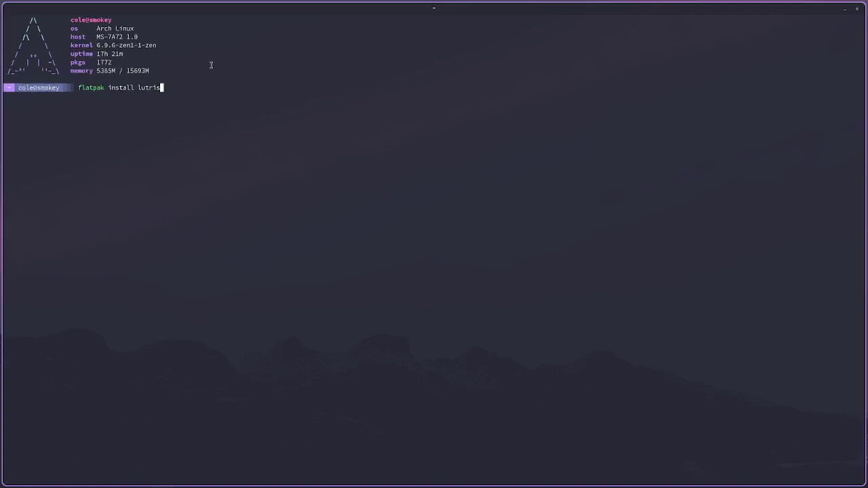
key("ctrl+plus")
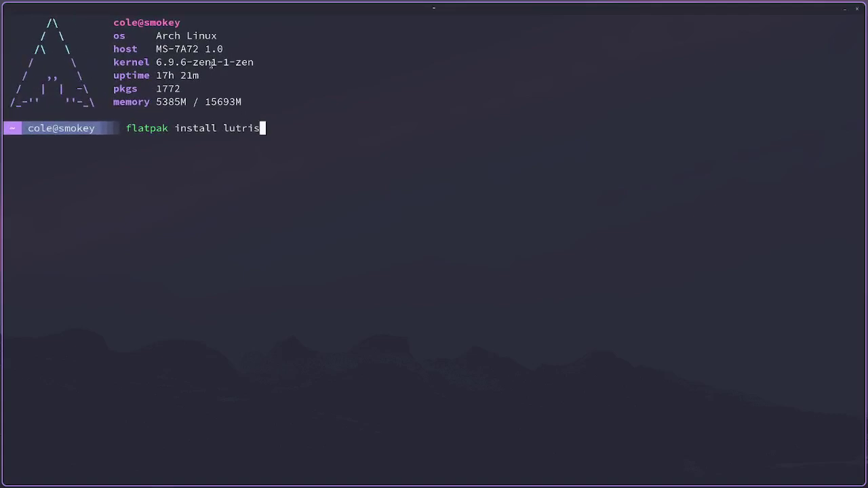
left_click_drag(277, 128, 99, 121)
left_click(99, 121)
key("Return")
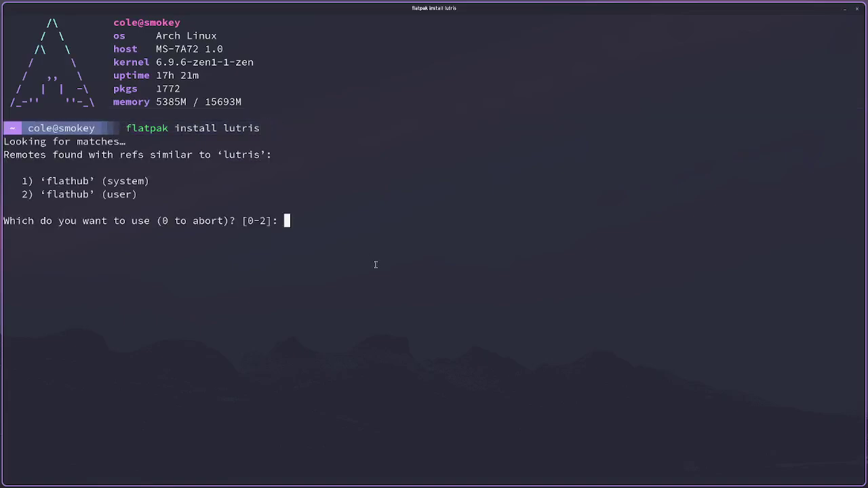
type("2")
key("Return")
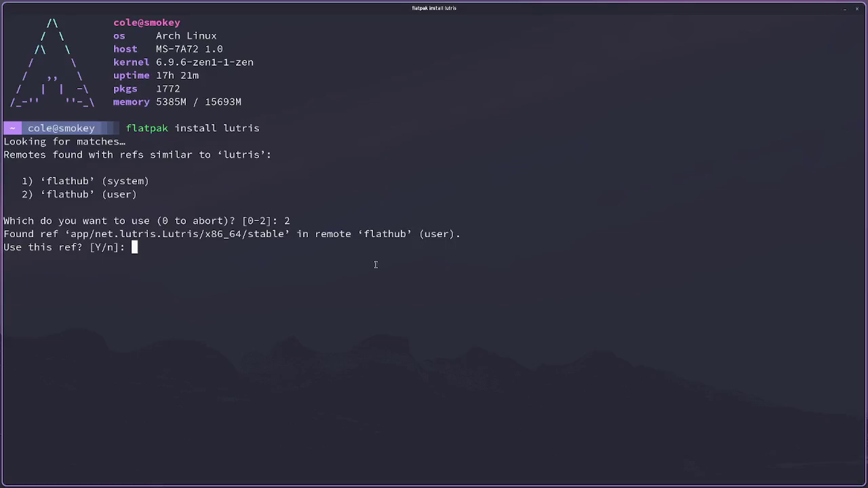
type("y")
key("Return")
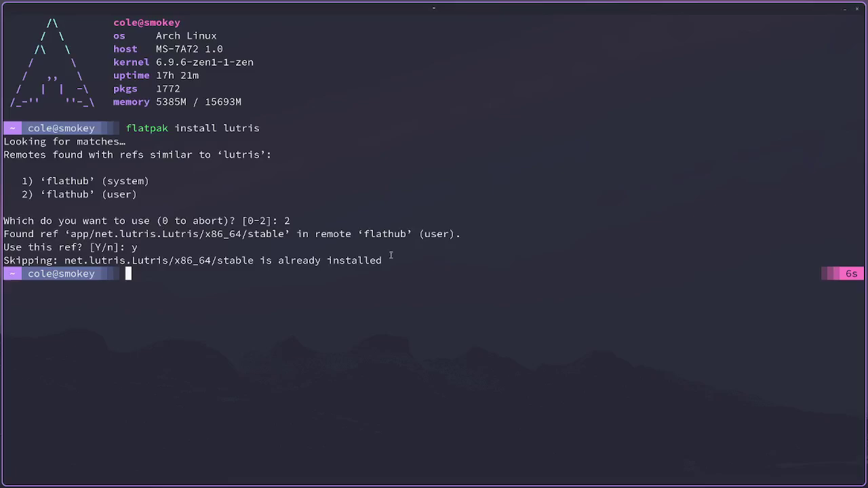
left_click_drag(385, 262, 10, 257)
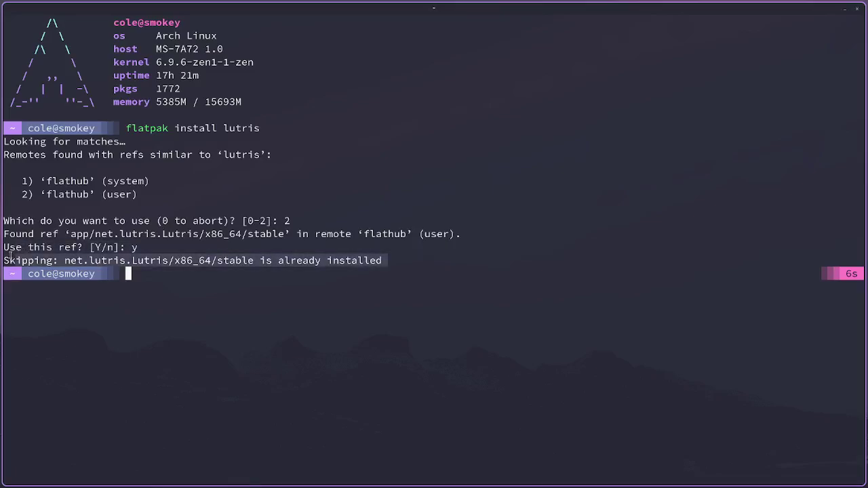
left_click(288, 163)
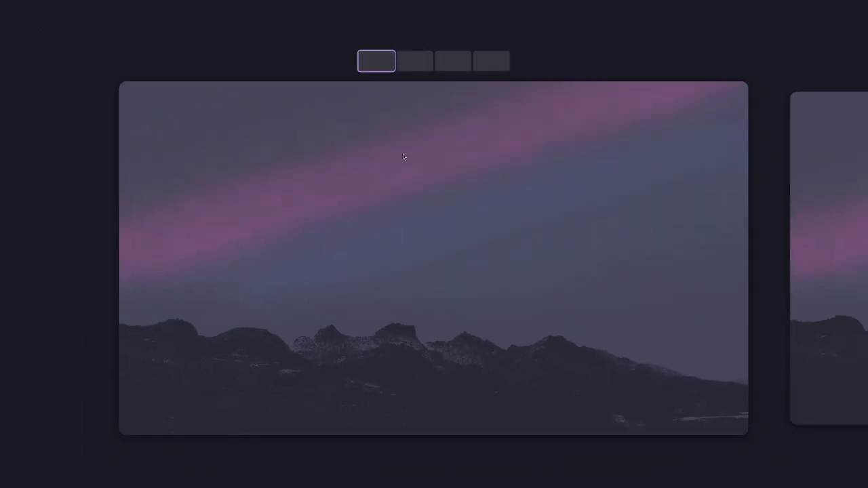
- Switch to Lutris, look at the GOG and Epic Games Store sources, and return to the Games library
left_click(403, 155)
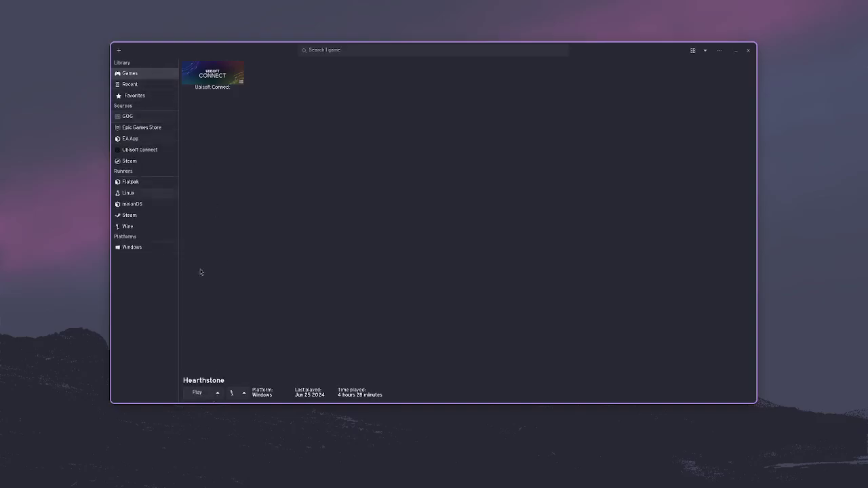
left_click(127, 116)
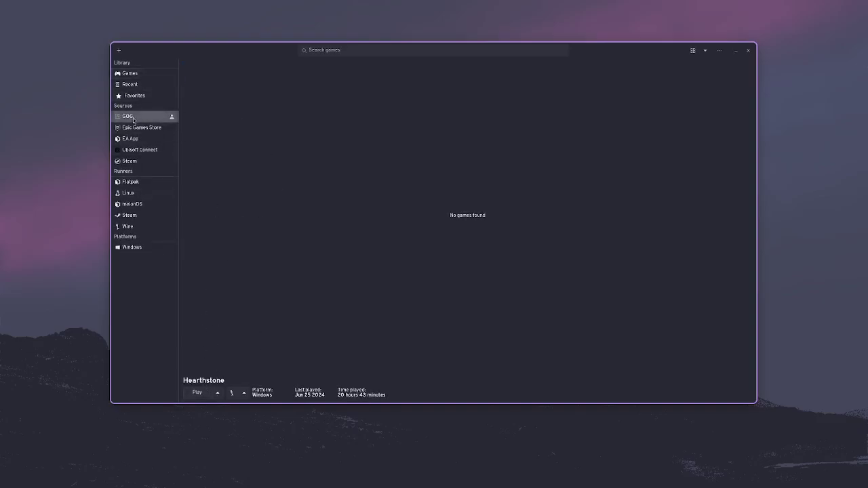
left_click(142, 128)
left_click(129, 73)
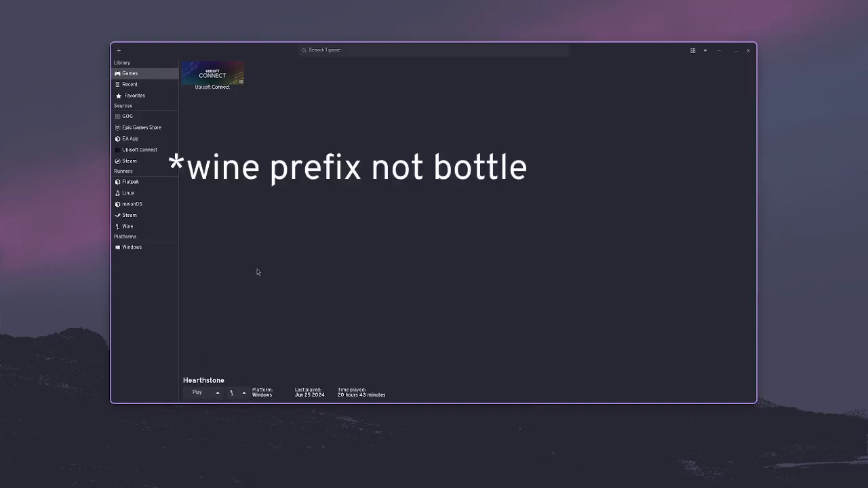
- Search the Lutris website for community installers matching battle.net
left_click(118, 50)
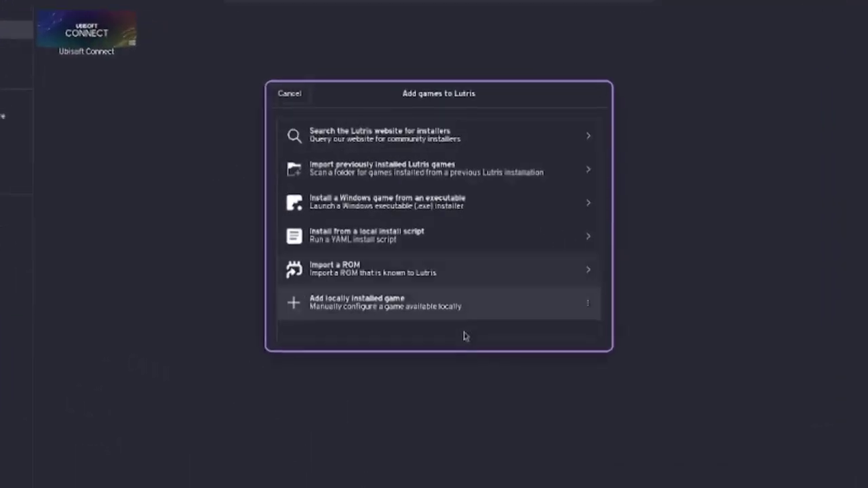
left_click(393, 129)
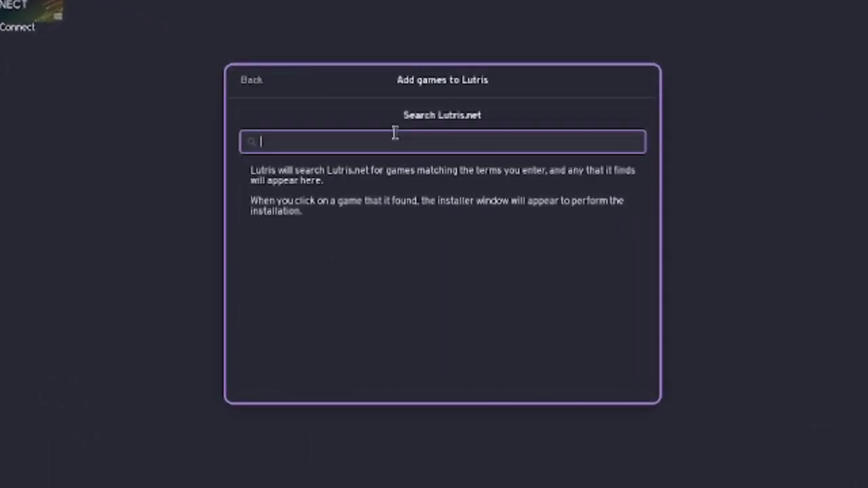
type("battle.net")
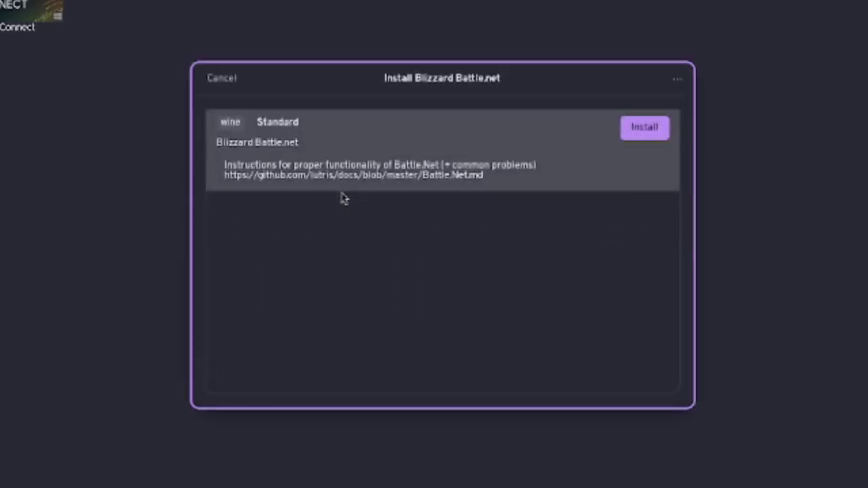
- Start the Standard Wine installer for Blizzard Battle.net, keeping the default installation directory, no shortcuts and Download as the setup file source
left_click(653, 131)
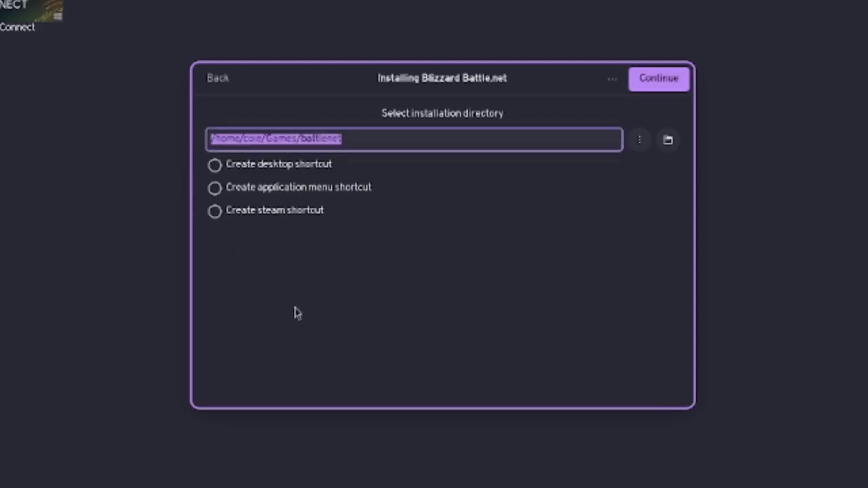
left_click(660, 79)
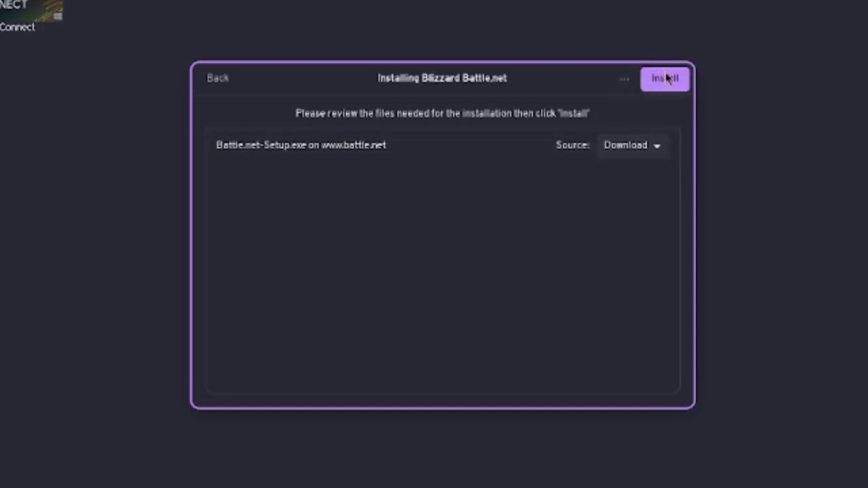
left_click(666, 79)
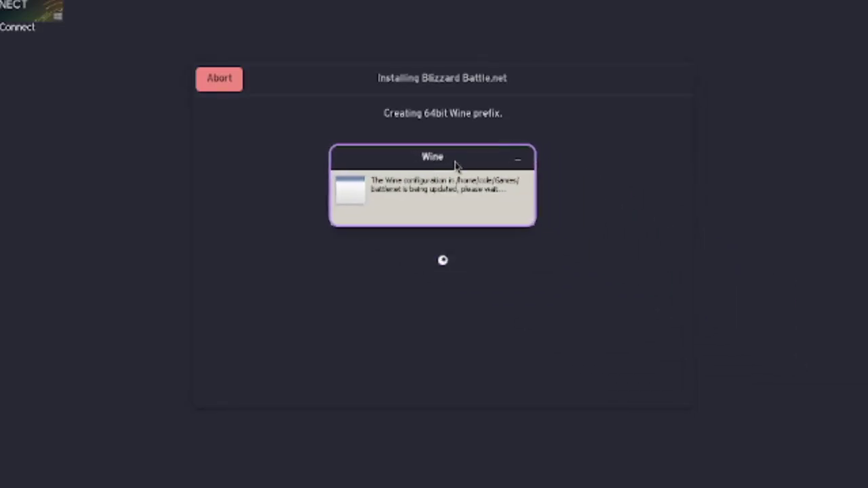
left_click_drag(455, 165, 468, 444)
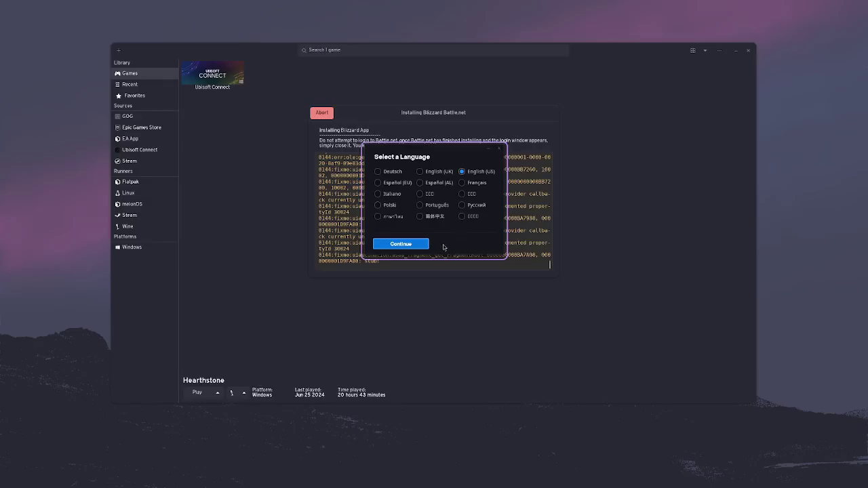
- Complete the Battle.net setup in English (US) at the default location without launching at startup, and close the login window and the Lutris installer
left_click(407, 245)
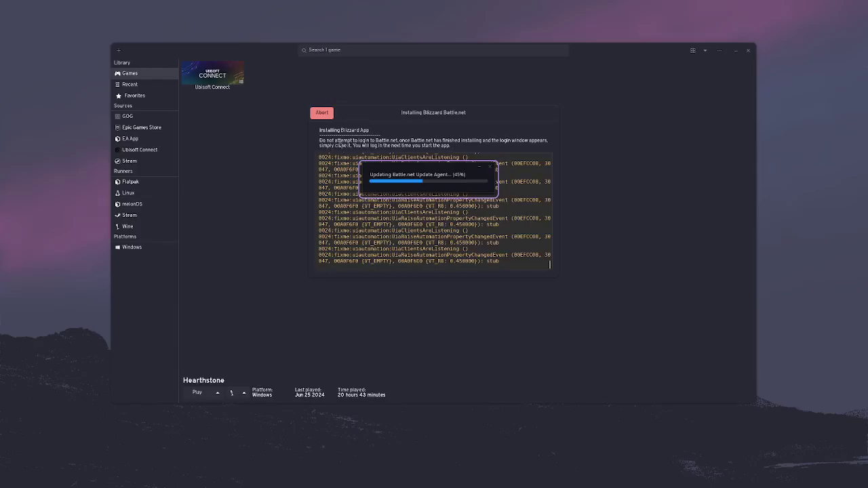
left_click_drag(470, 109, 483, 264)
left_click(410, 345)
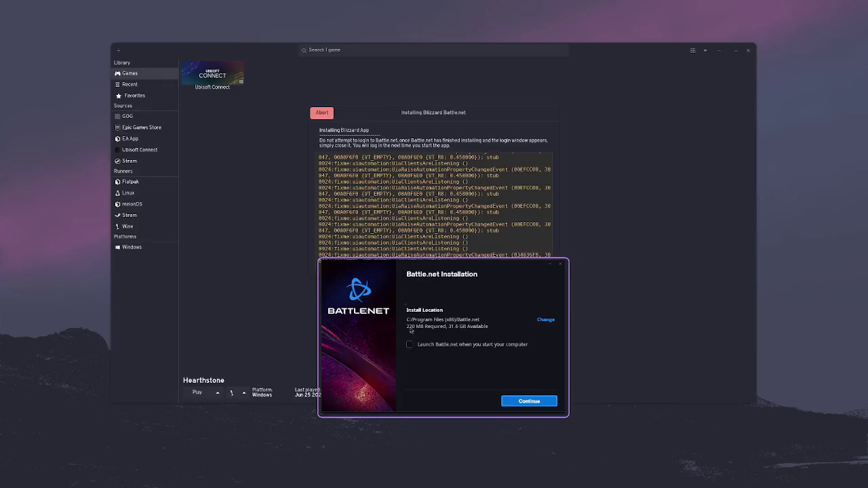
left_click(530, 402)
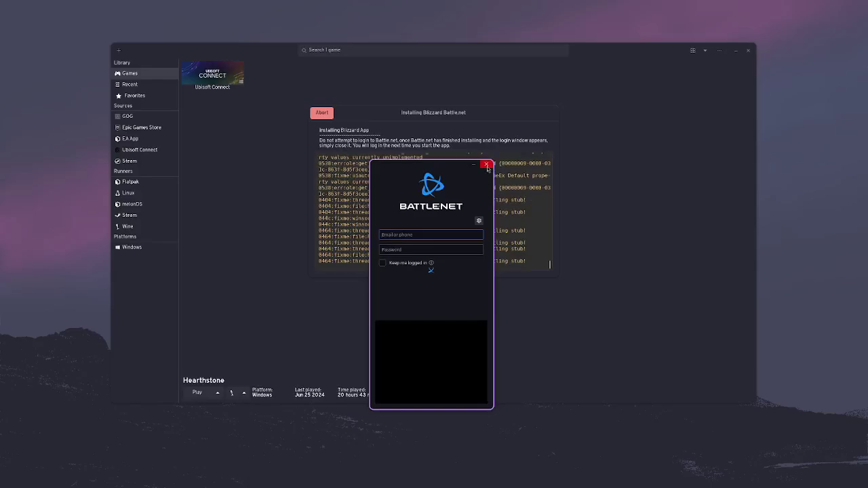
left_click(487, 165)
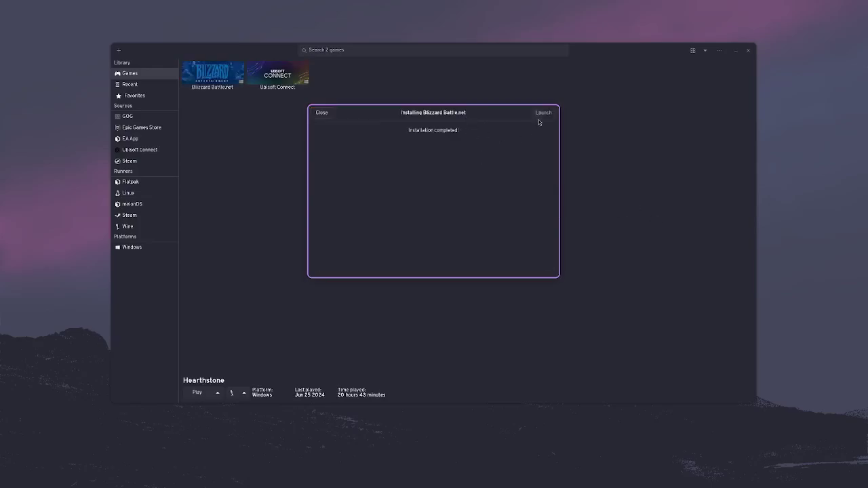
left_click(324, 113)
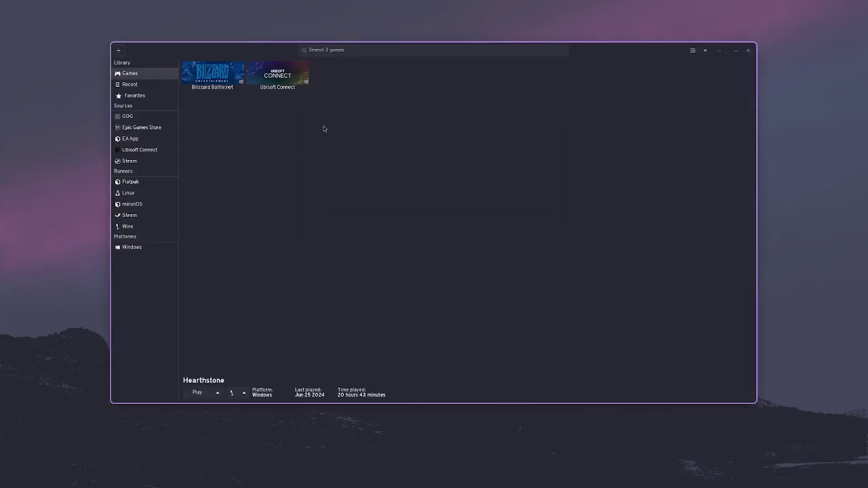
- Launch Blizzard Battle.net from the library and move its login window aside
right_click(207, 76)
left_click(178, 132)
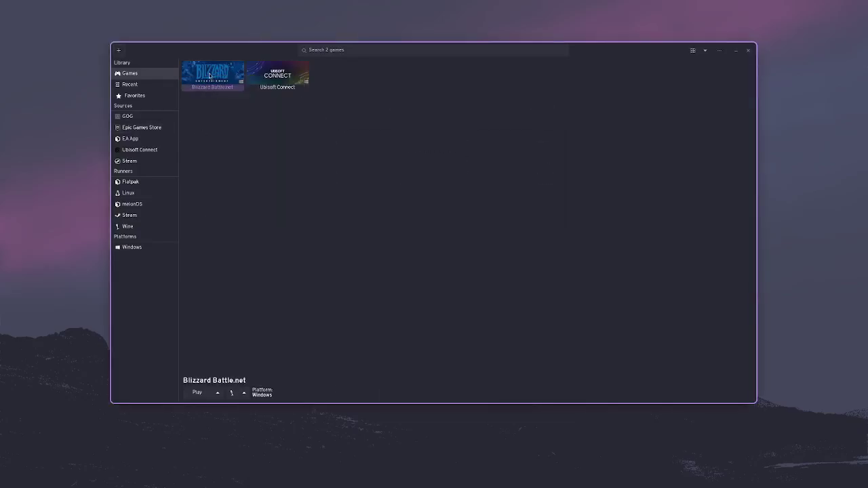
left_click(198, 393)
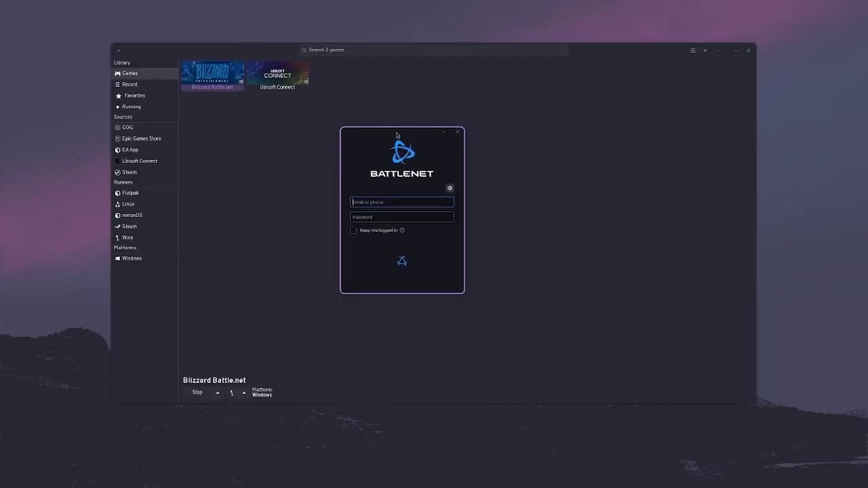
key("super")
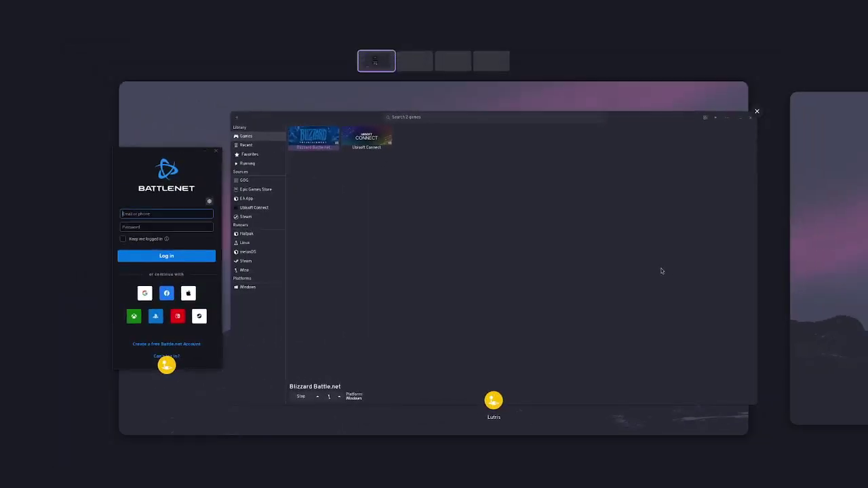
key("super")
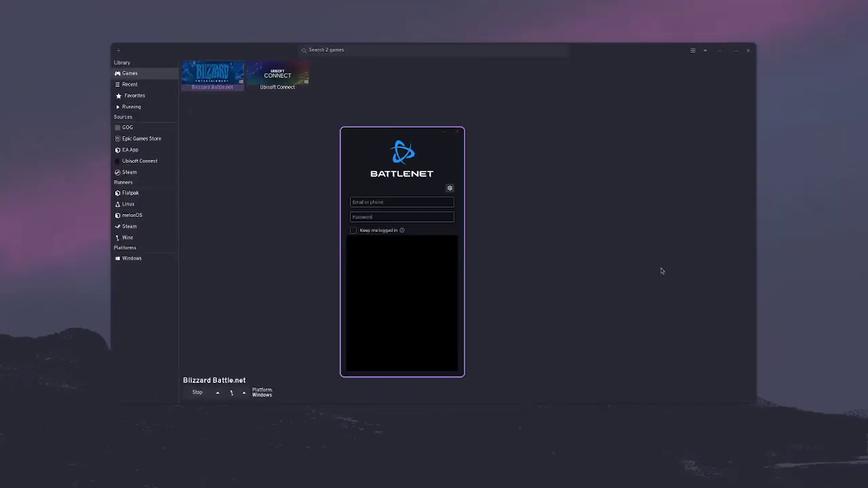
left_click_drag(397, 134, 681, 153)
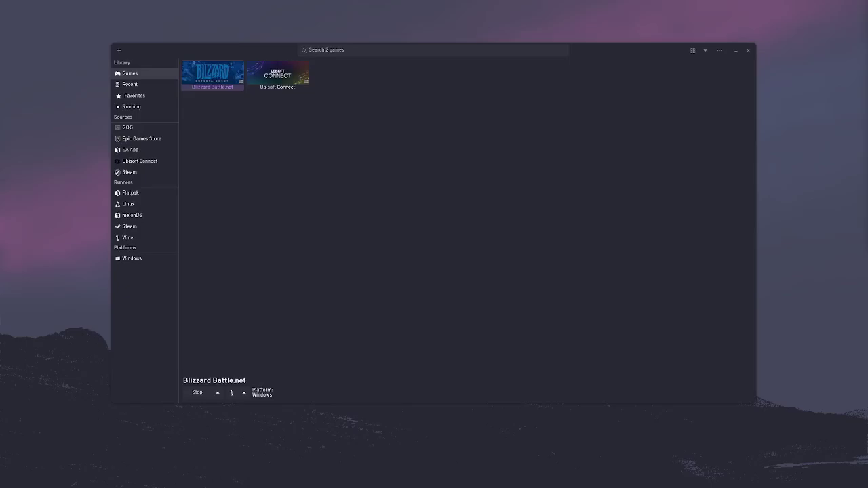
- Bring up the running Battle.net window, close it and launch Blizzard Battle.net again from the library
left_click(517, 273)
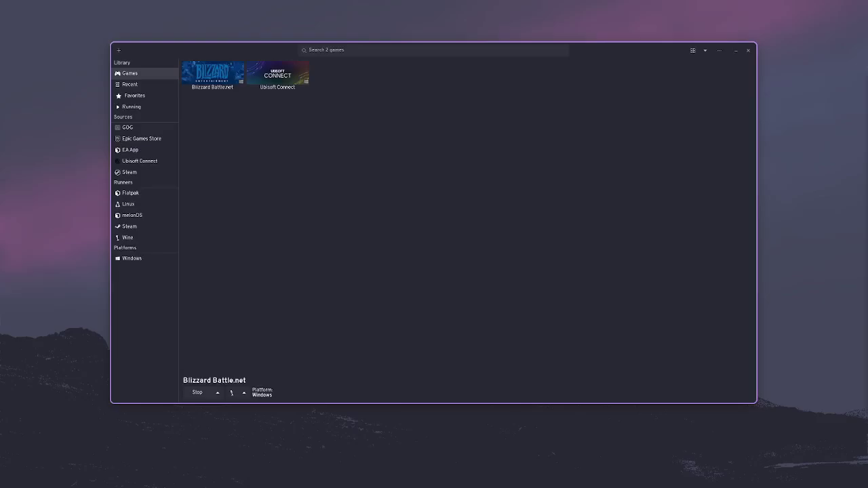
key("super")
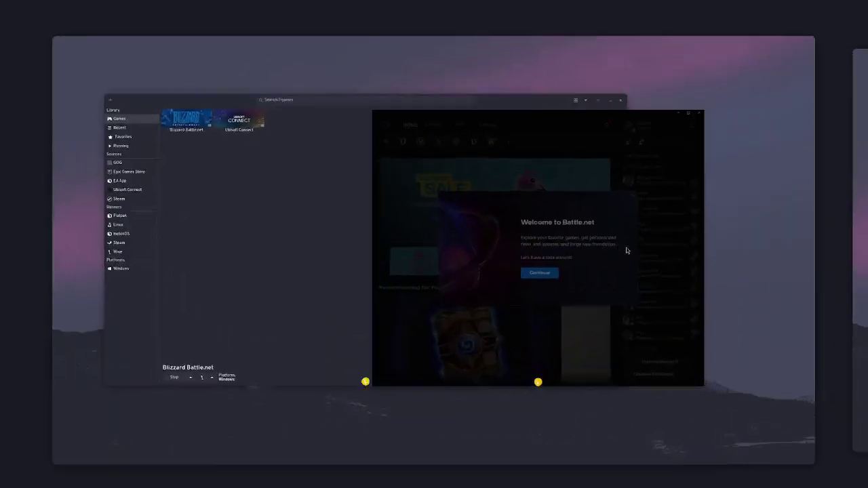
left_click(627, 251)
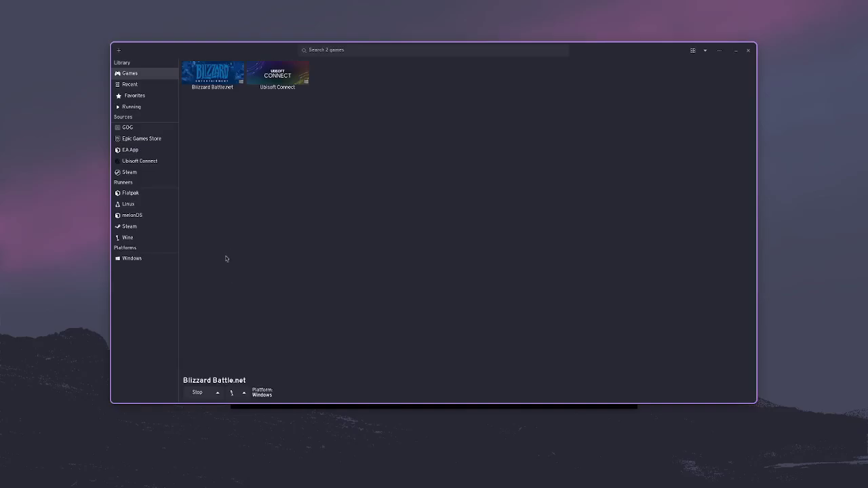
key("super")
left_click(630, 257)
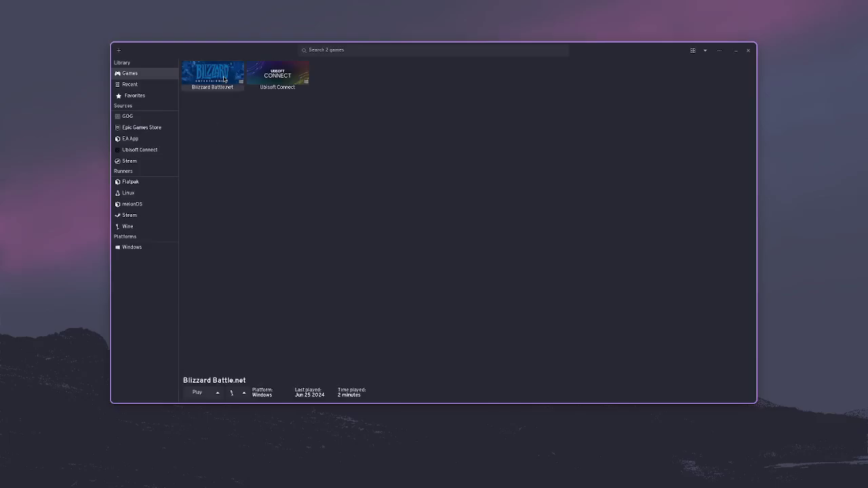
right_click(225, 79)
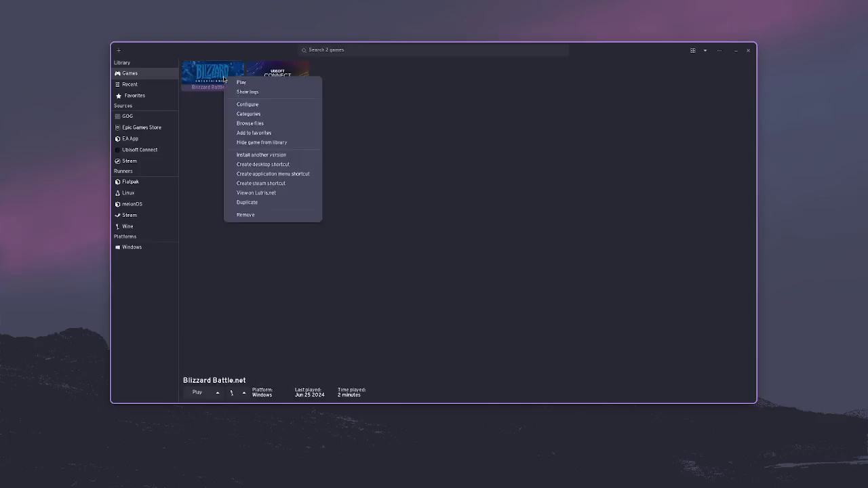
left_click(257, 84)
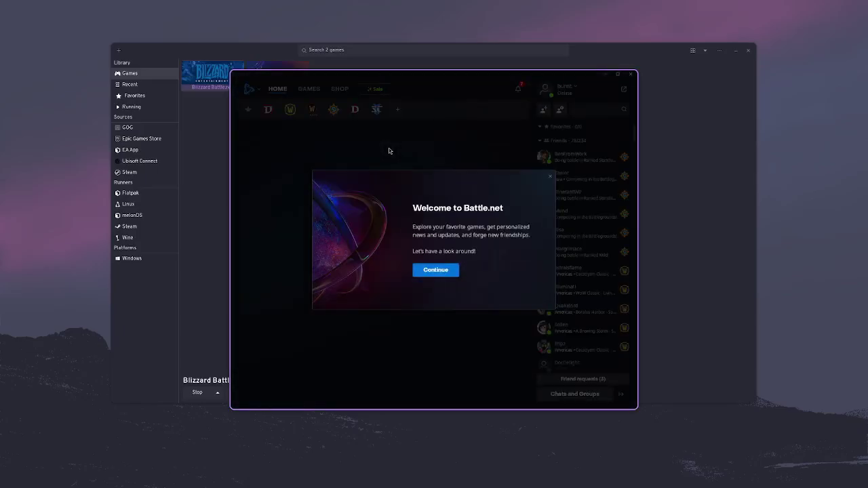
- Dismiss the Battle.net welcome message, open the Hearthstone game page and skip the favorites bar introduction
left_click(550, 176)
left_click(346, 147)
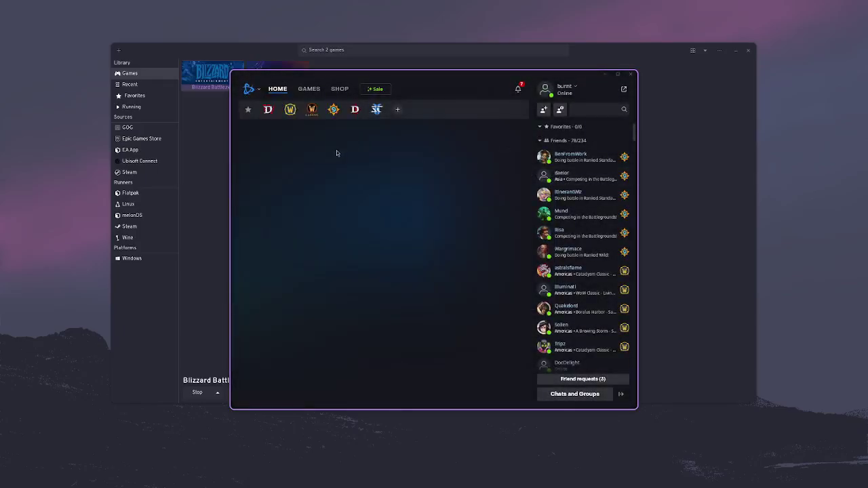
left_click(333, 110)
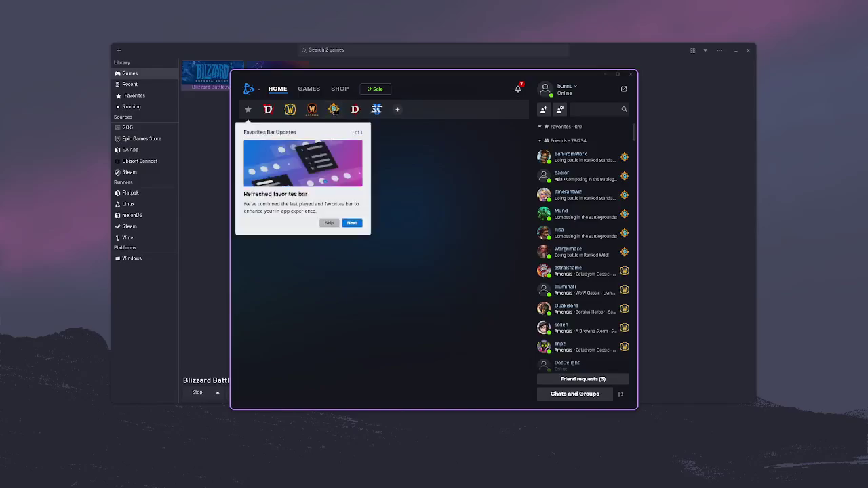
left_click(328, 223)
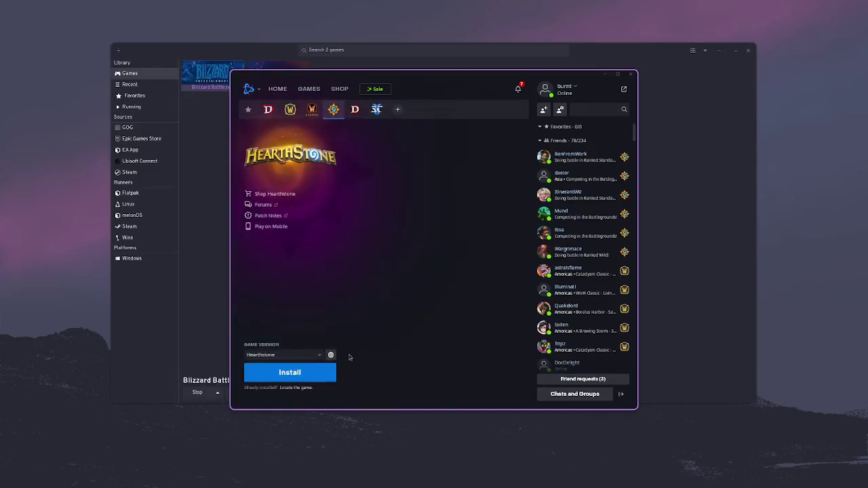
- Start installing Hearthstone at the default location in English (US) with auto-update enabled and no desktop shortcut
left_click(285, 373)
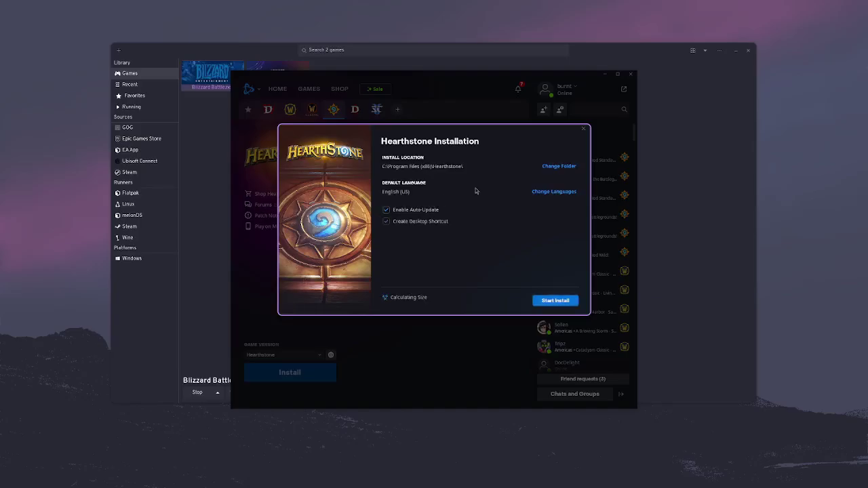
left_click(387, 222)
left_click(562, 302)
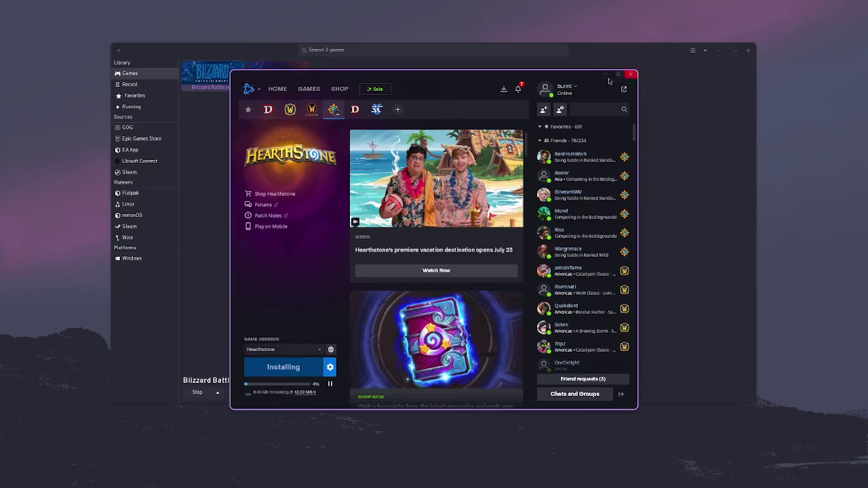
left_click(656, 108)
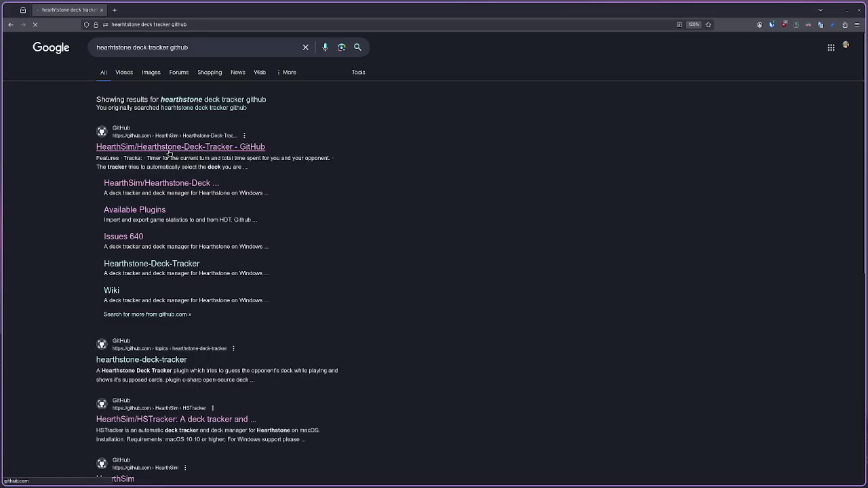
- Open the HearthSim/Hearthstone-Deck-Tracker GitHub repository from the search results and look over its front page
left_click(170, 153)
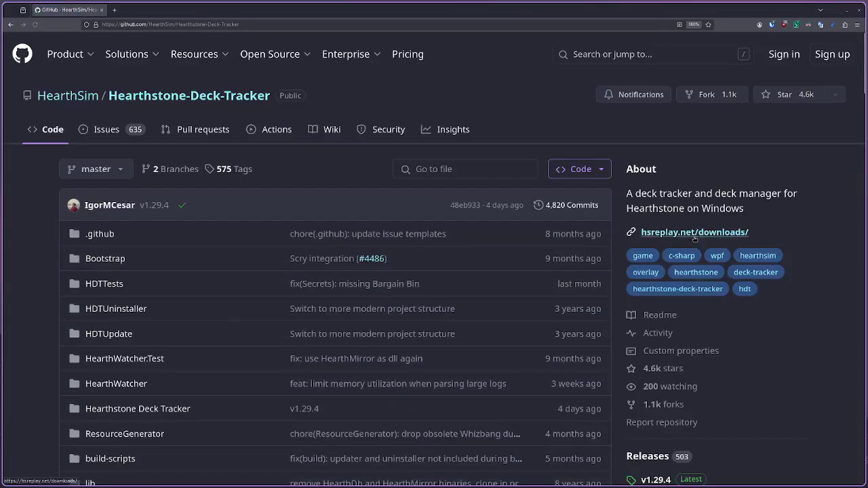
scroll(705, 285, "down", 4)
scroll(694, 347, "up", 4)
scroll(694, 347, "down", 2)
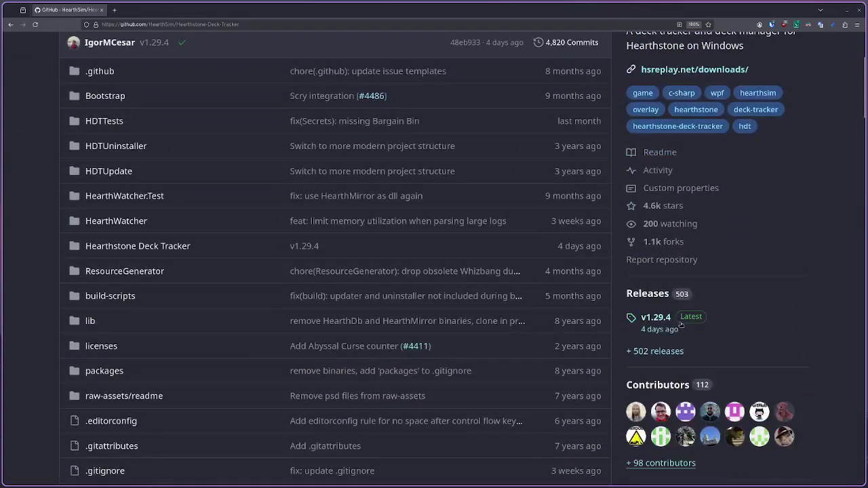
- Look over the notes and assets of the v1.29.4 release and return to the repository's front page
left_click(662, 318)
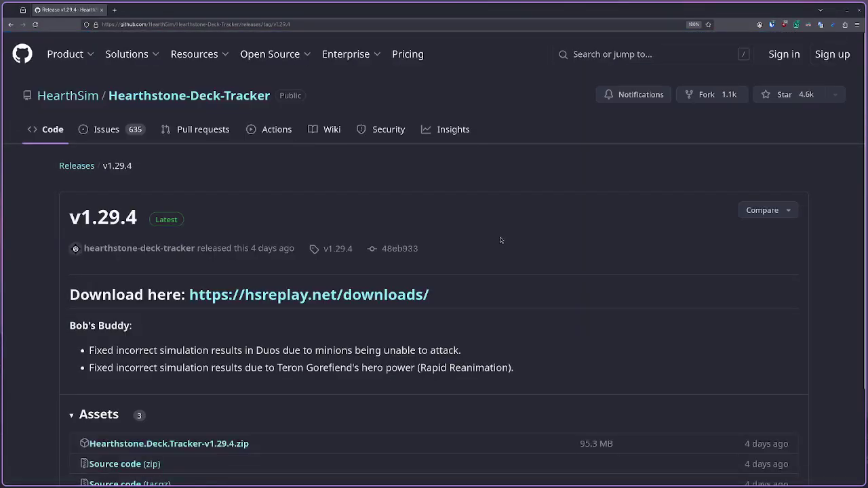
scroll(500, 240, "down", 3)
scroll(511, 237, "up", 3)
left_click(10, 25)
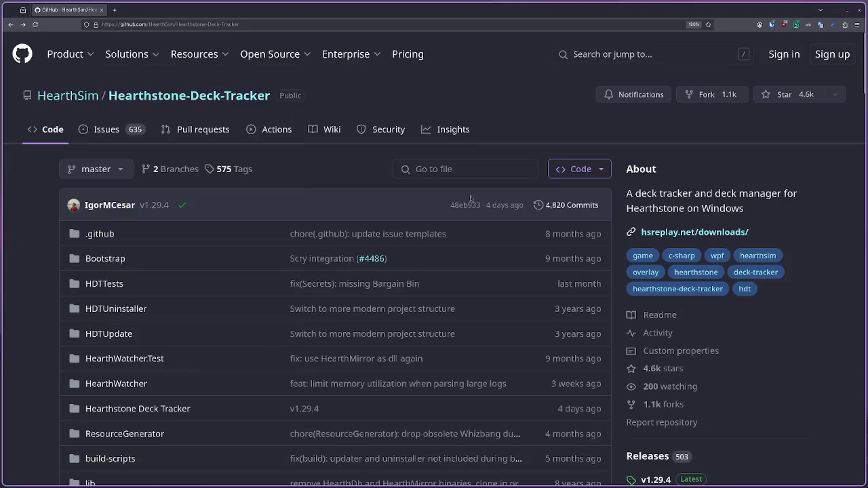
- Download Hearthstone.Deck.Tracker-v1.29.4.zip from the repository's latest release
scroll(475, 203, "down", 3)
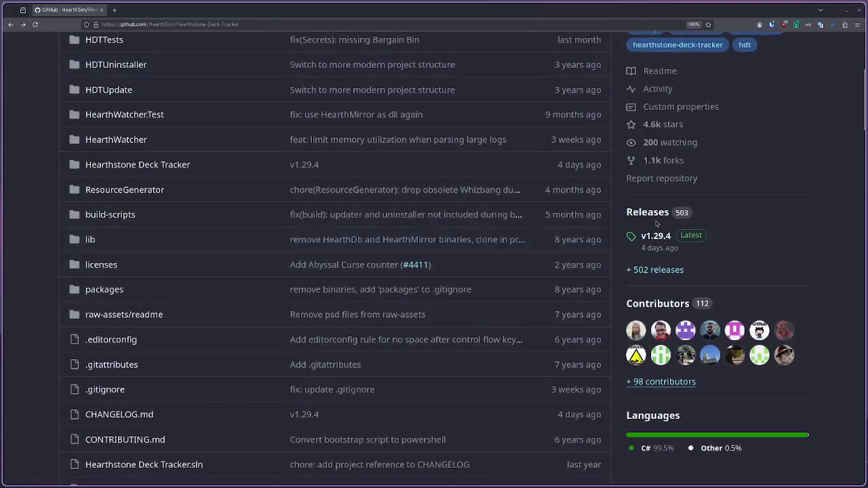
left_click(656, 237)
scroll(273, 208, "down", 2)
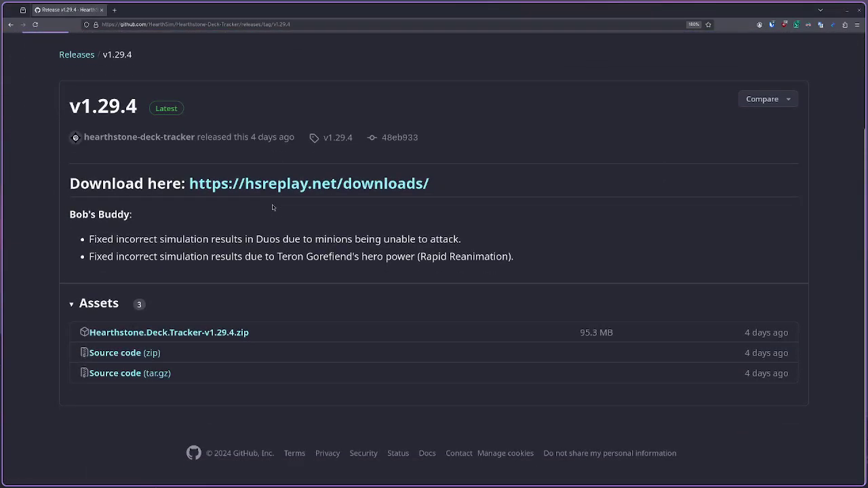
left_click(177, 336)
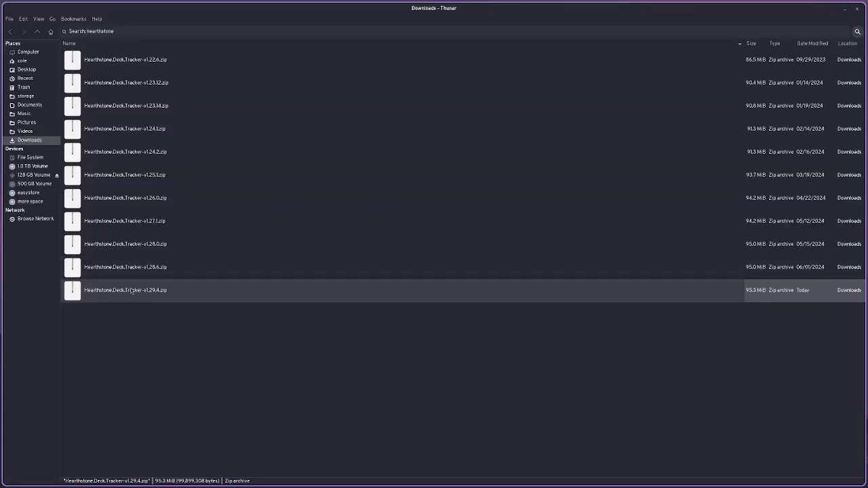
- Extract all files of Hearthstone.Deck.Tracker-v1.29.4.zip into the Documents folder, show the extracted files and close the Downloads window
double_click(154, 294)
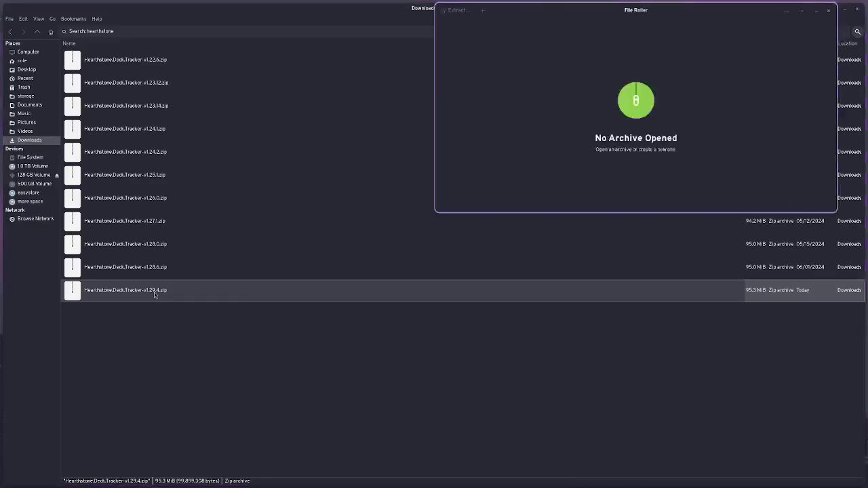
left_click(453, 13)
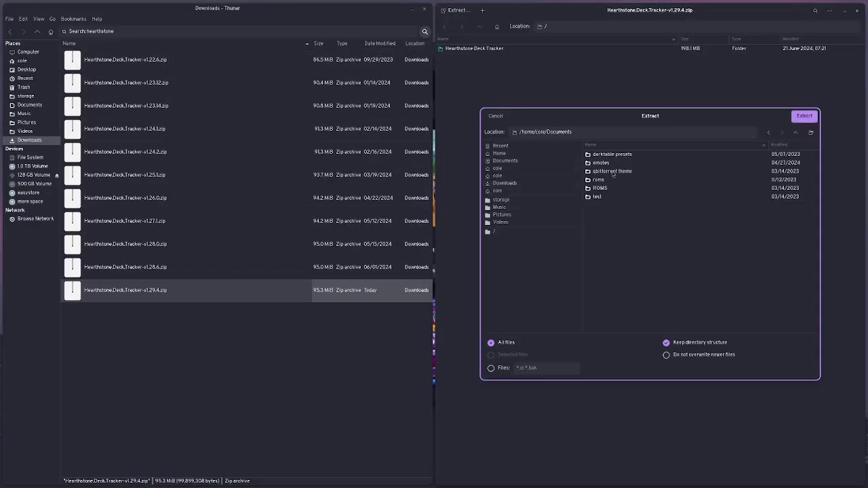
left_click(588, 131)
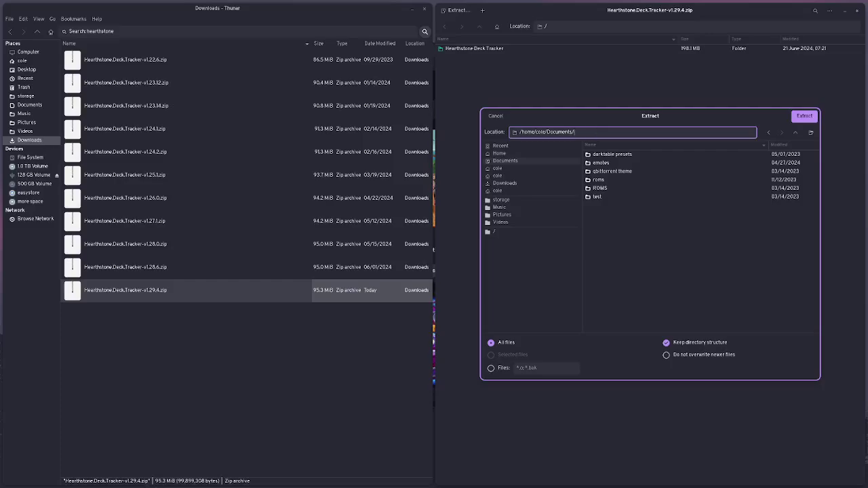
type("Hearthstone Deck.Tracker")
left_click(810, 117)
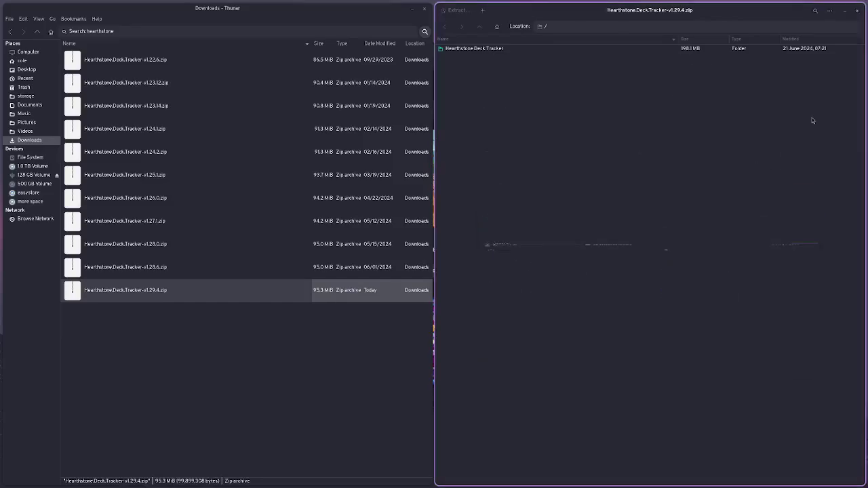
left_click(672, 253)
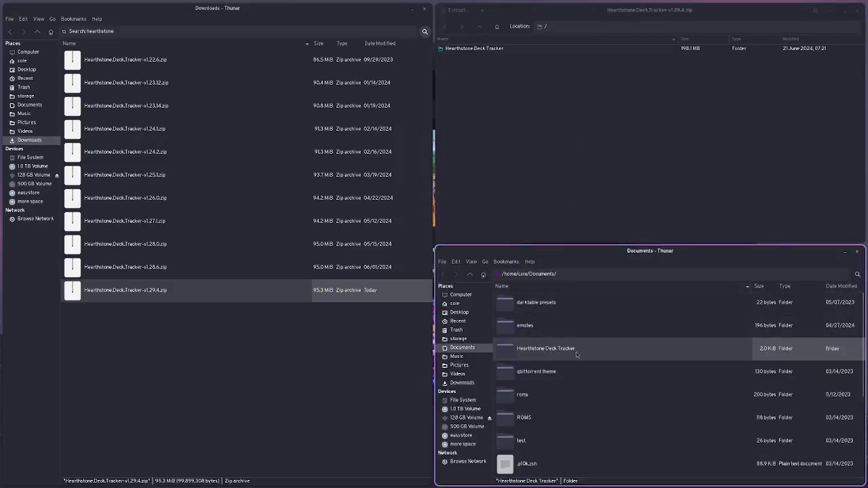
left_click(424, 11)
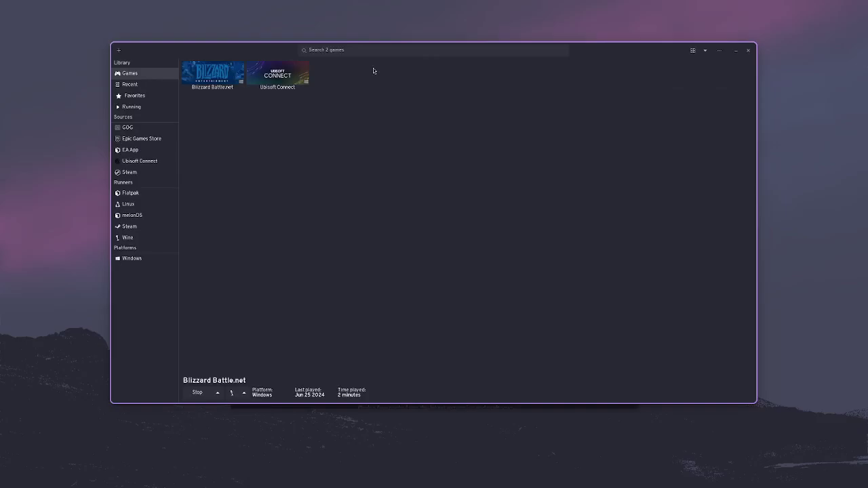
- Bring the Battle.net window forward to check the progress of the Hearthstone installation
left_click(536, 409)
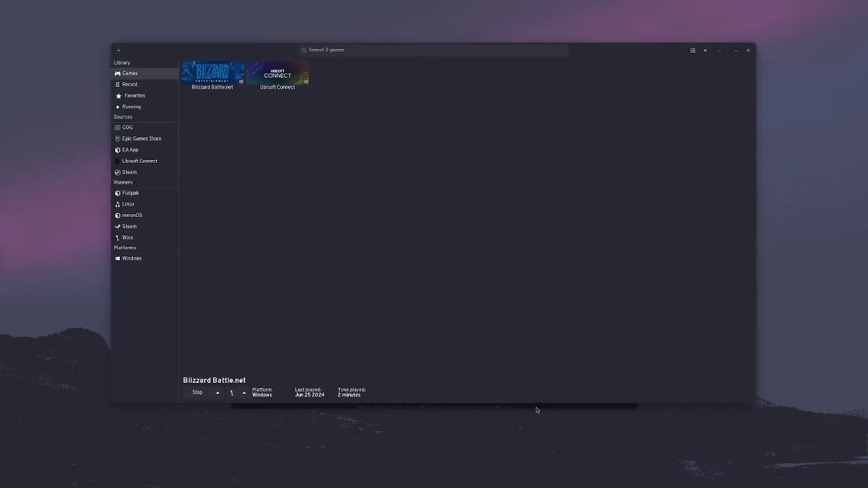
key("super")
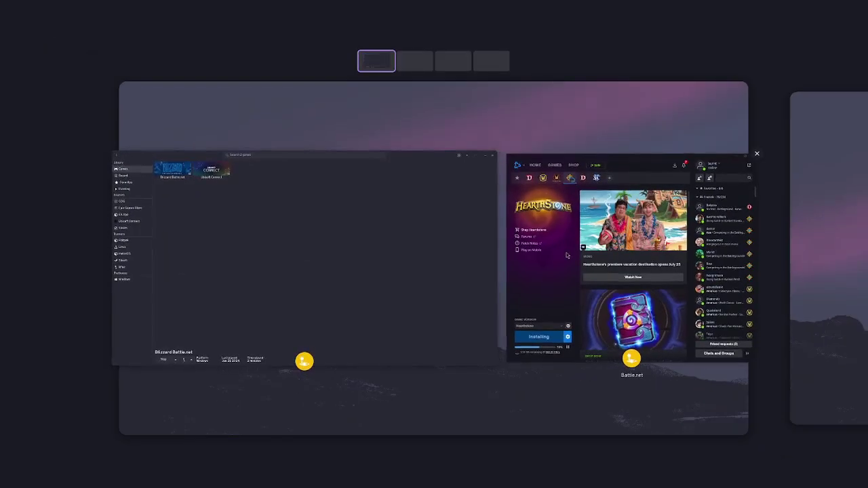
left_click(611, 257)
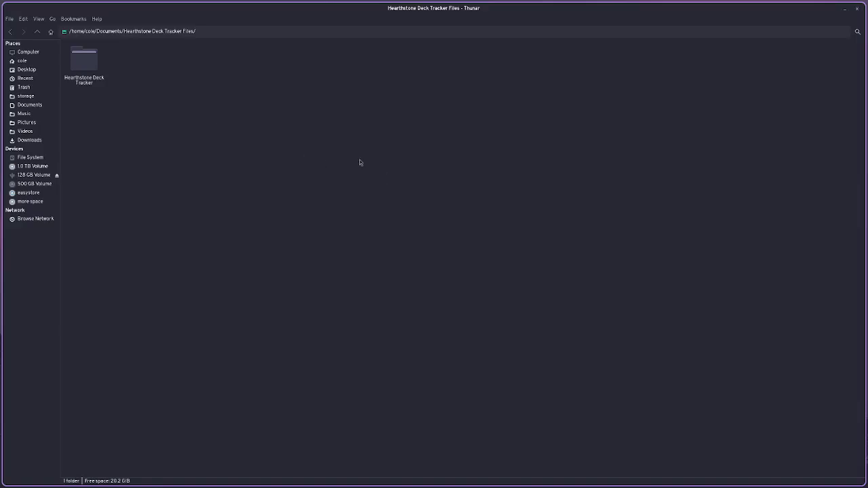
- Switch to Lutris and browse the installed files of Blizzard Battle.net
key("super")
left_click(256, 333)
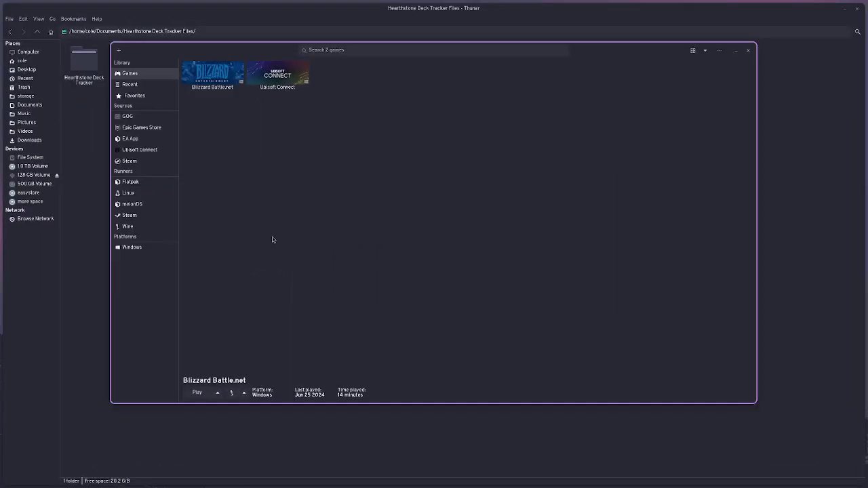
right_click(210, 79)
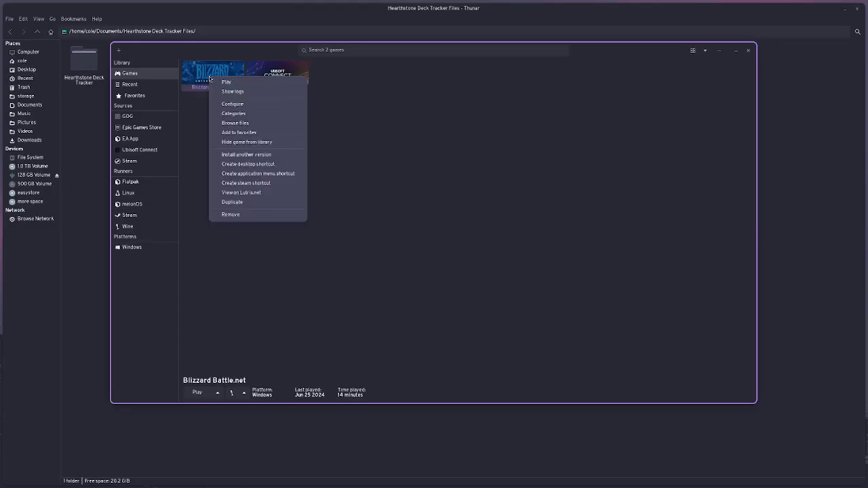
left_click(424, 152)
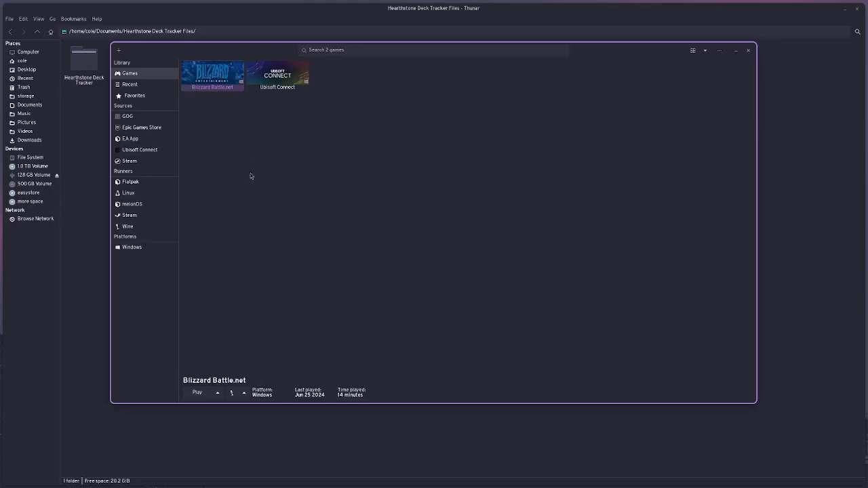
right_click(214, 77)
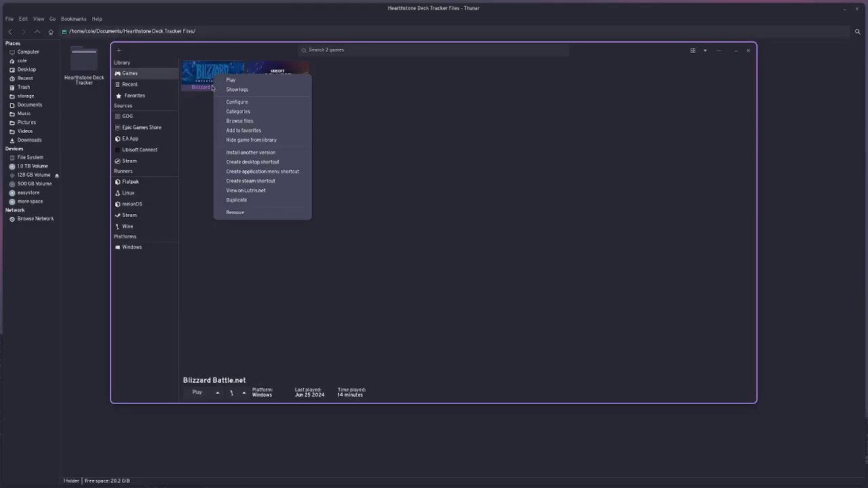
left_click(246, 121)
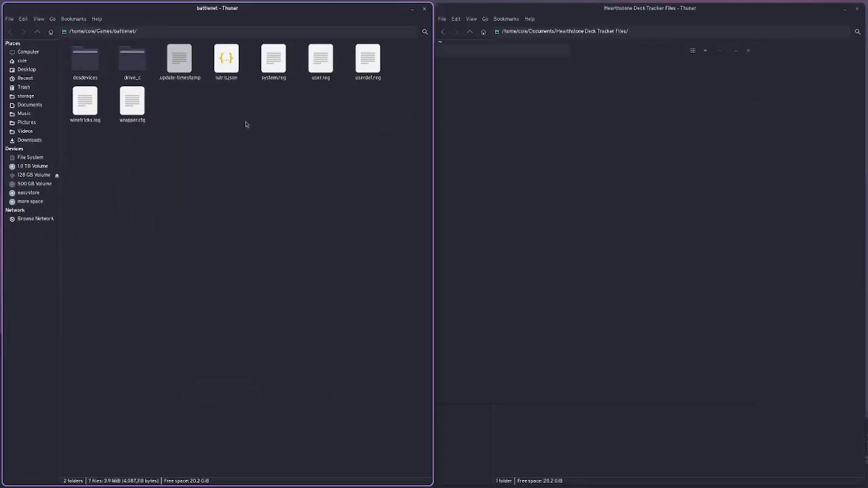
- Move the Hearthstone Deck Tracker folder into the user's Documents folder inside the Battle.net prefix's drive_c/users
double_click(134, 68)
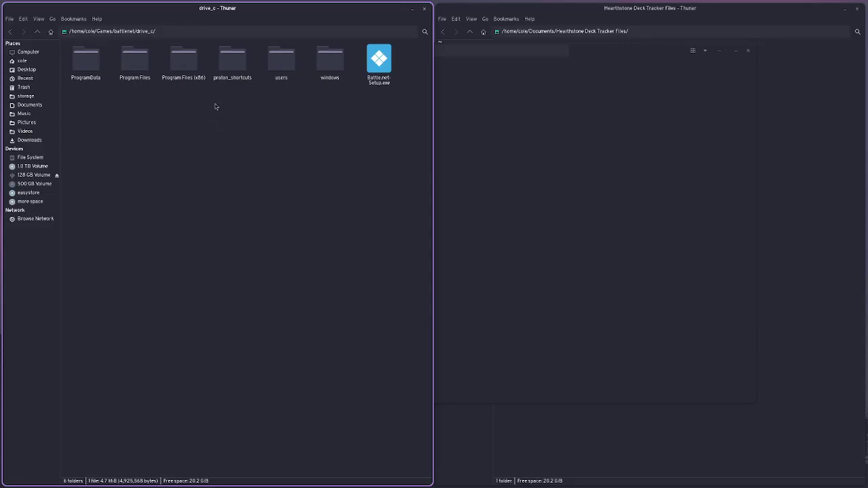
double_click(284, 63)
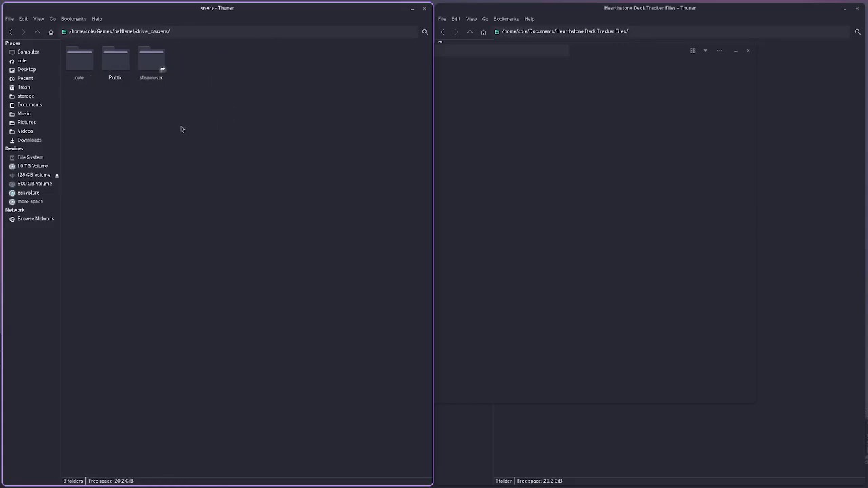
double_click(78, 59)
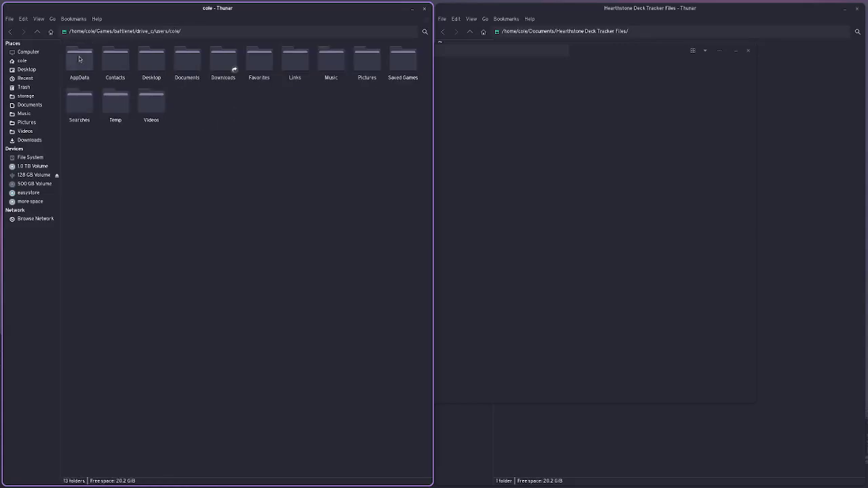
double_click(187, 67)
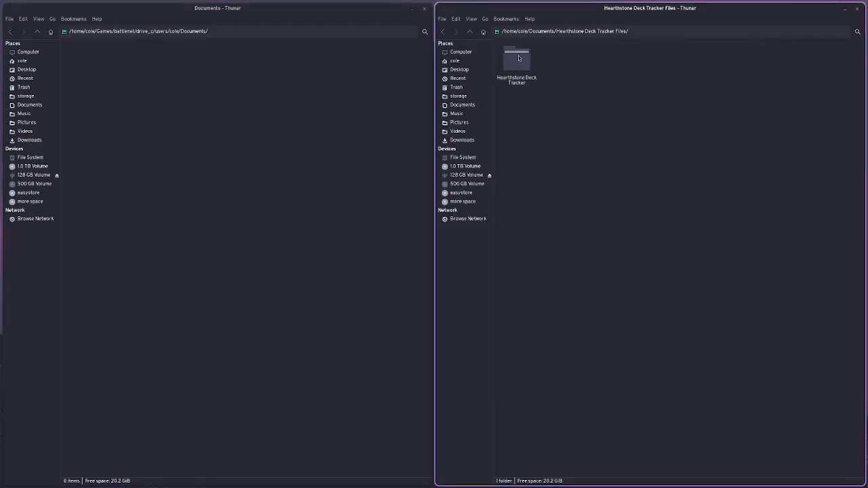
left_click_drag(517, 61, 92, 93)
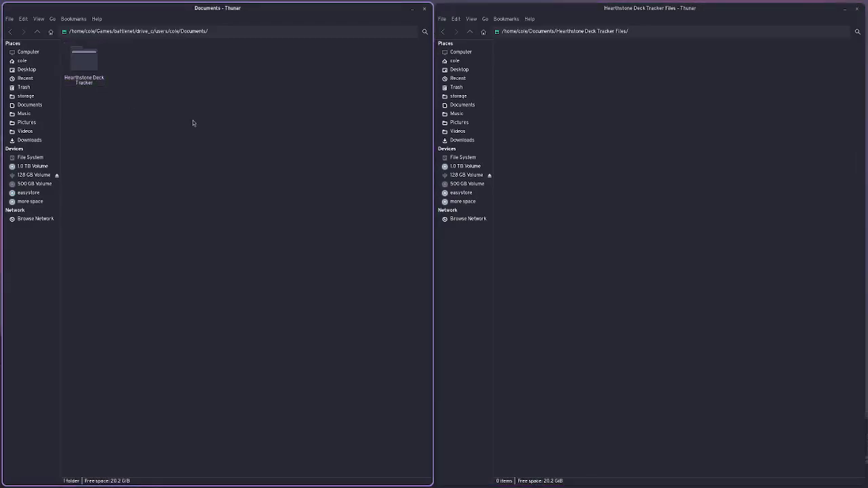
- Locate Hearthstone Deck Tracker.exe inside the moved folder and close both file manager windows
double_click(84, 62)
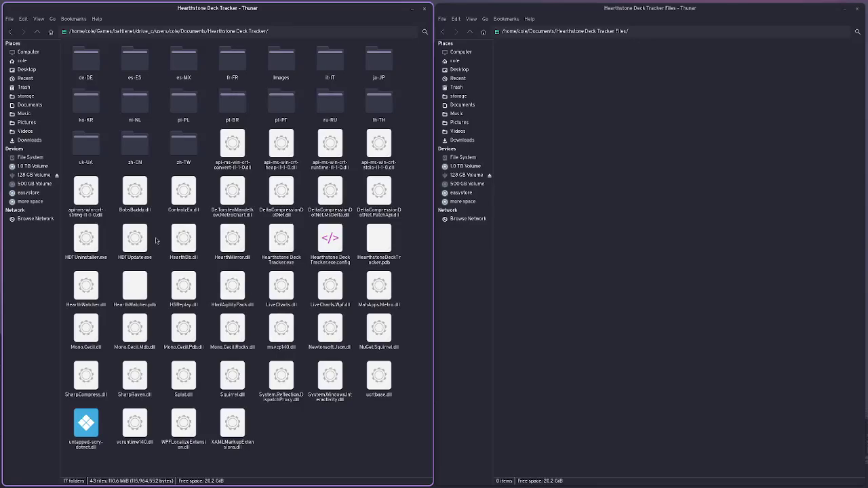
left_click(281, 241)
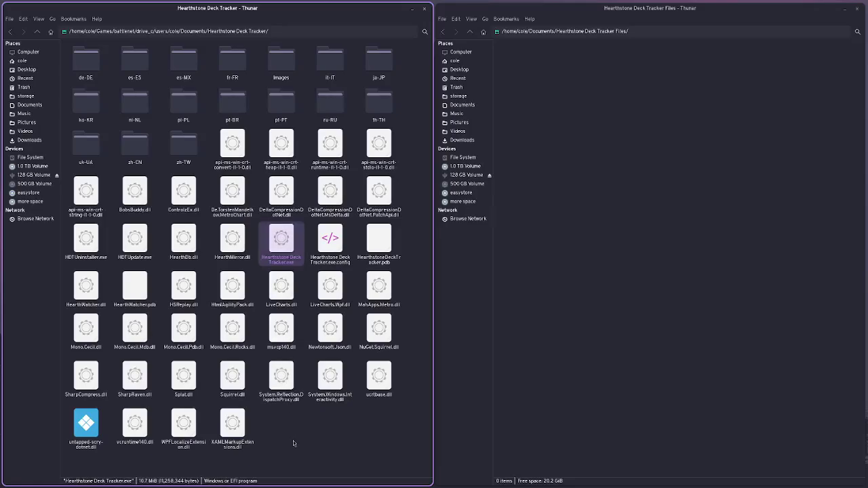
left_click(424, 9)
left_click(858, 8)
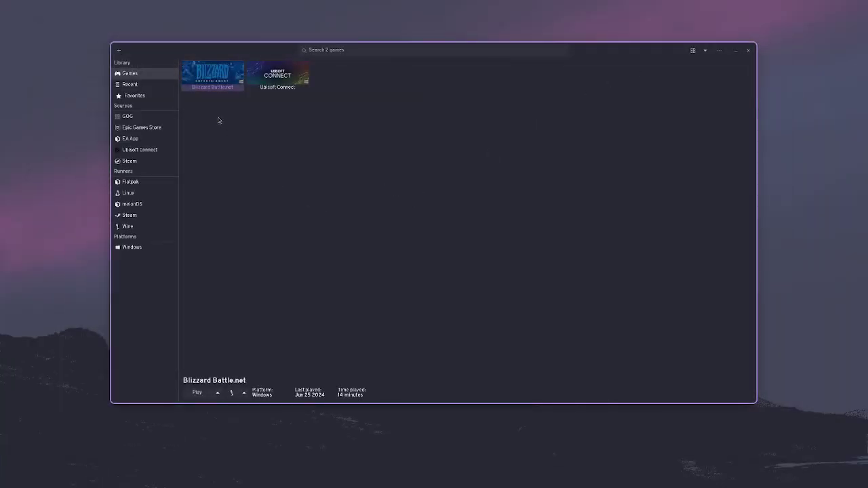
- Start adding a locally installed game, and copy the battlenet folder path from the Blizzard Battle.net game's file location
left_click(119, 50)
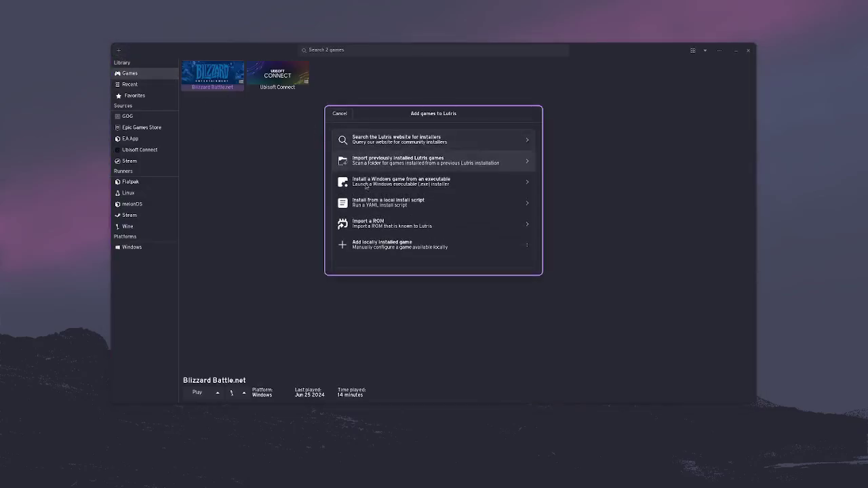
left_click(419, 249)
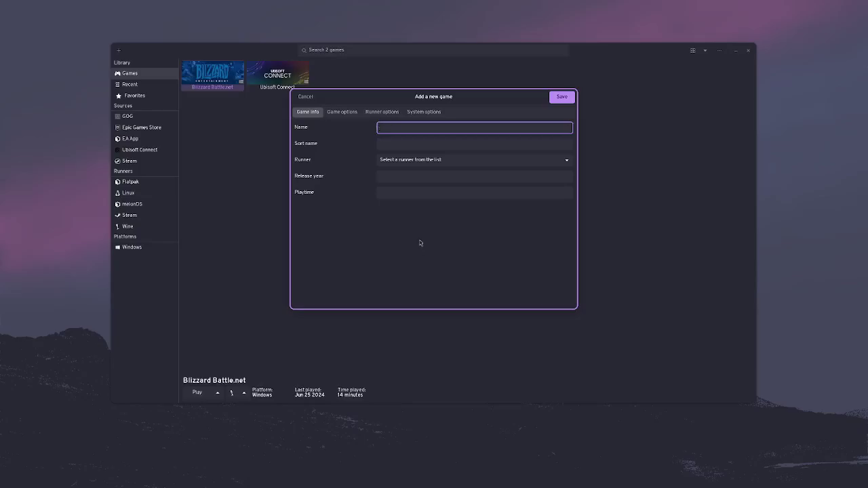
right_click(217, 76)
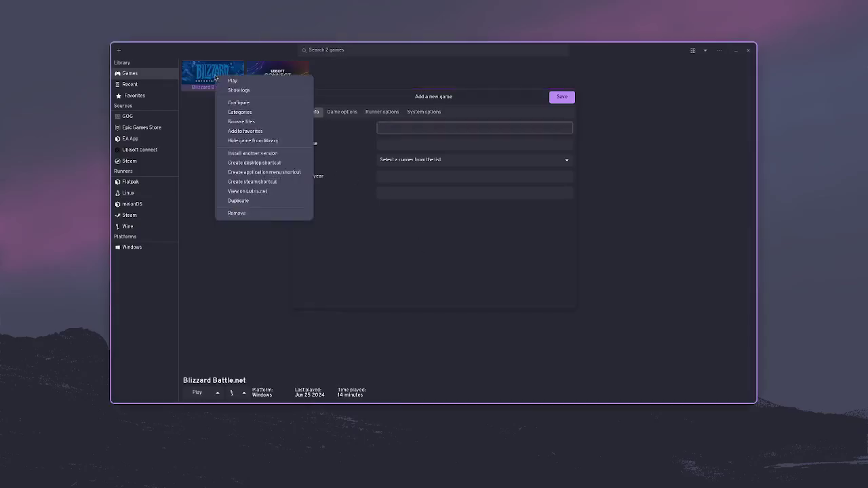
left_click(243, 120)
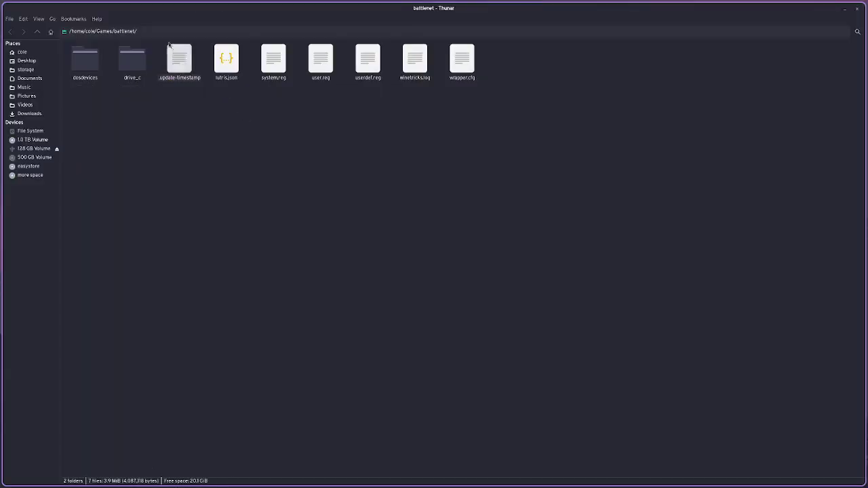
left_click_drag(147, 31, 13, 29)
key("ctrl+c")
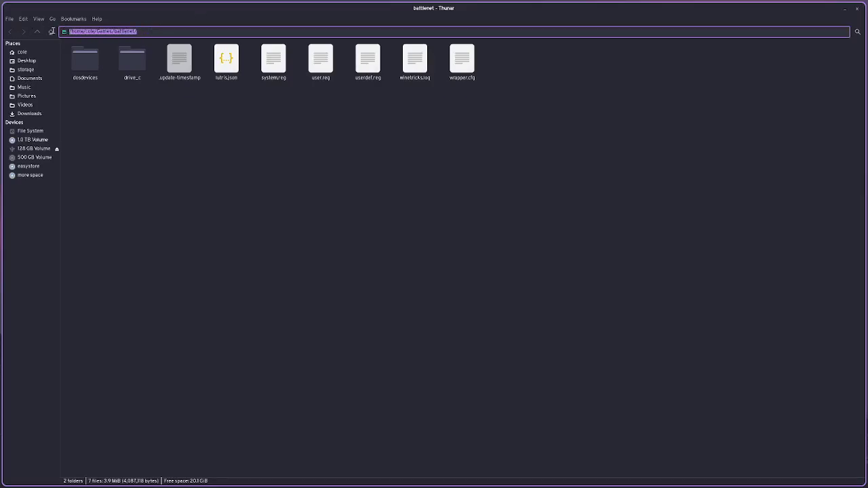
left_click(159, 34)
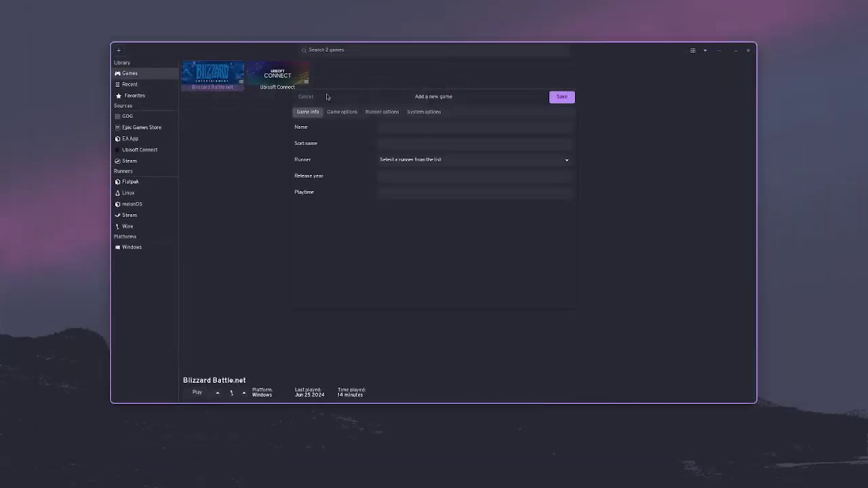
right_click(207, 75)
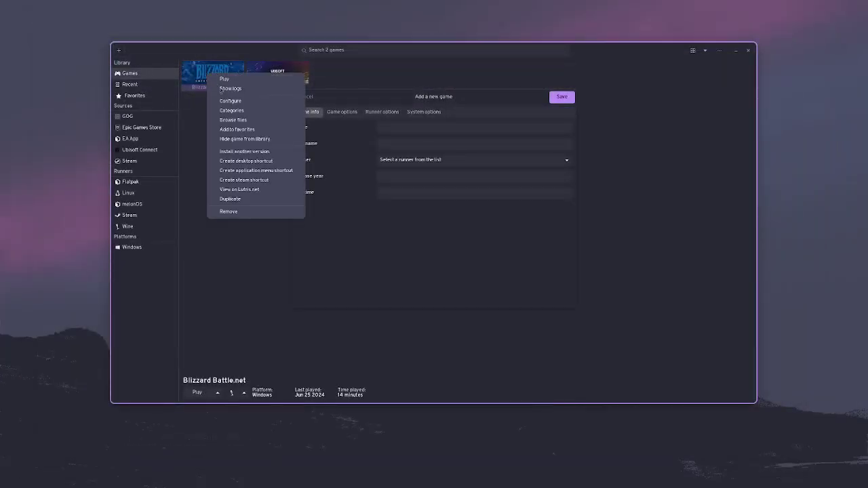
right_click(199, 80)
right_click(199, 80)
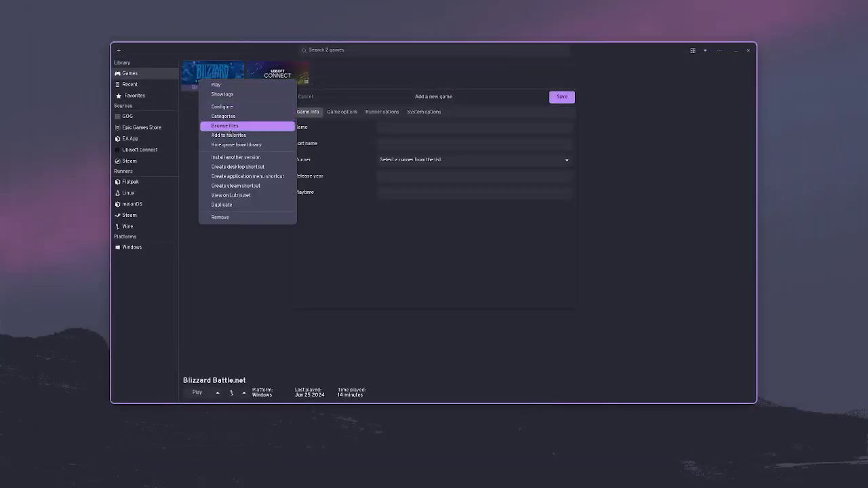
left_click(230, 129)
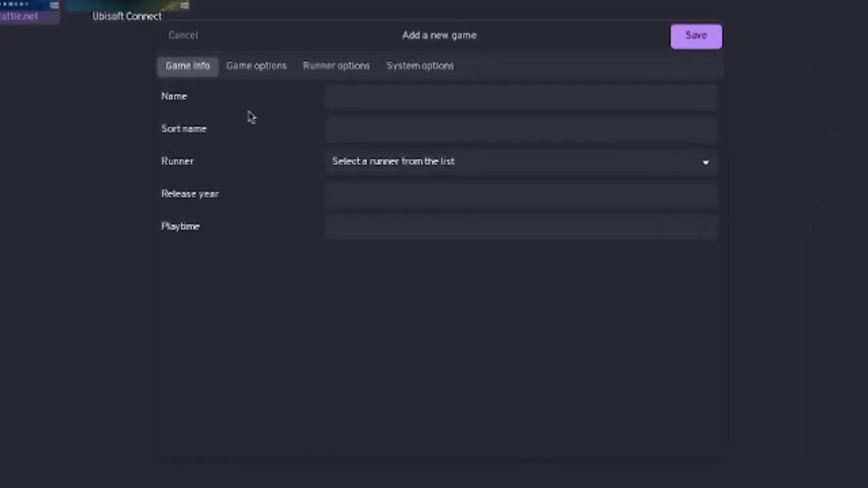
- Name the new game entry Hearthstone
left_click(383, 100)
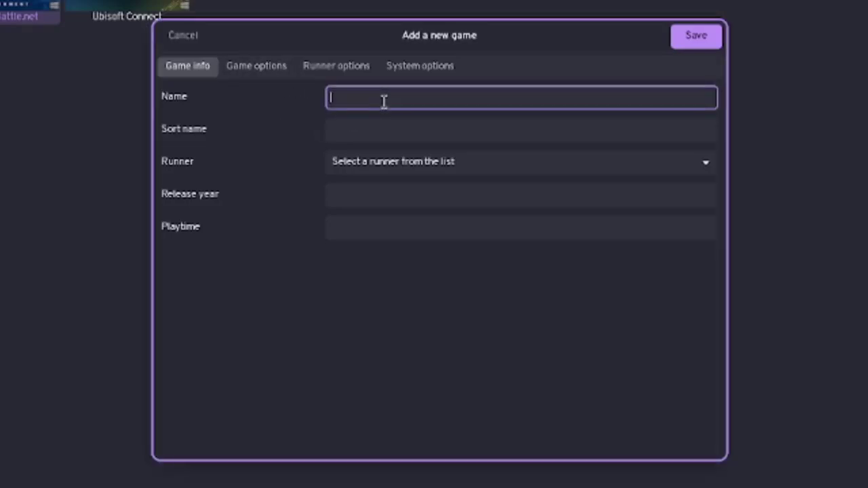
type("Hearhtj")
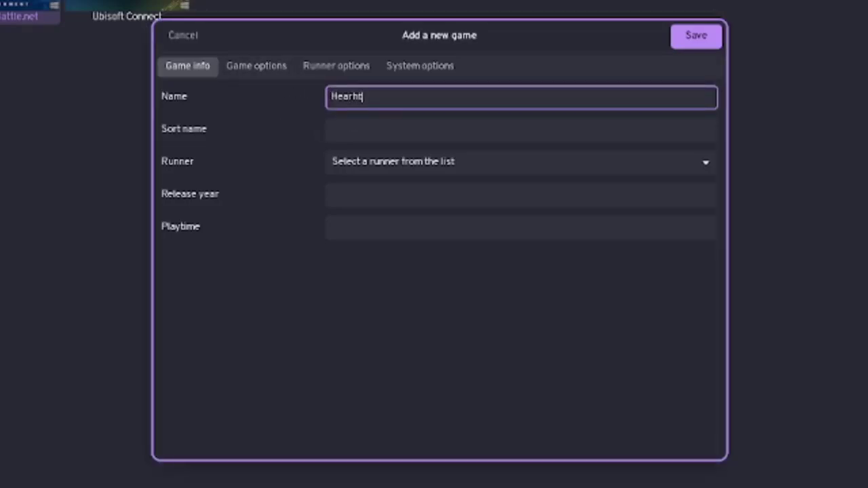
key("BackSpace")
key("BackSpace")
key("BackSpace")
type("thj")
key("BackSpace")
key("BackSpace")
type("hstone")
- Set the new game's runner to Wine (Runs Windows games)
left_click(259, 73)
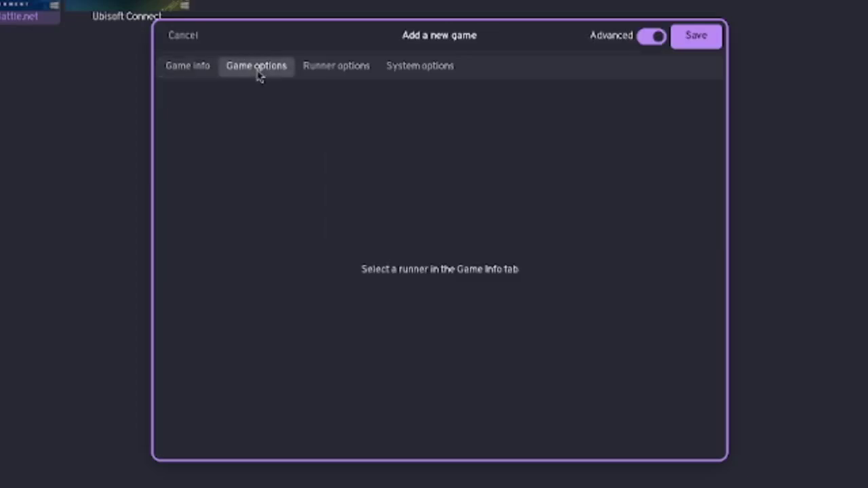
left_click(328, 68)
left_click(171, 71)
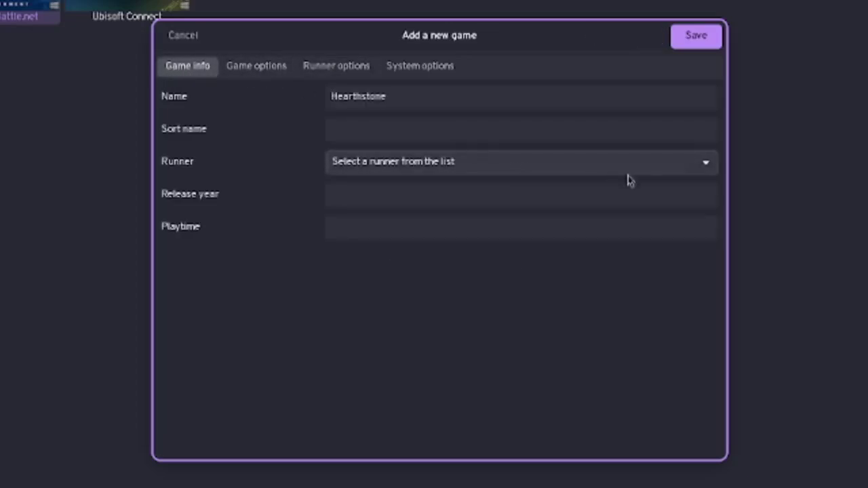
left_click(707, 167)
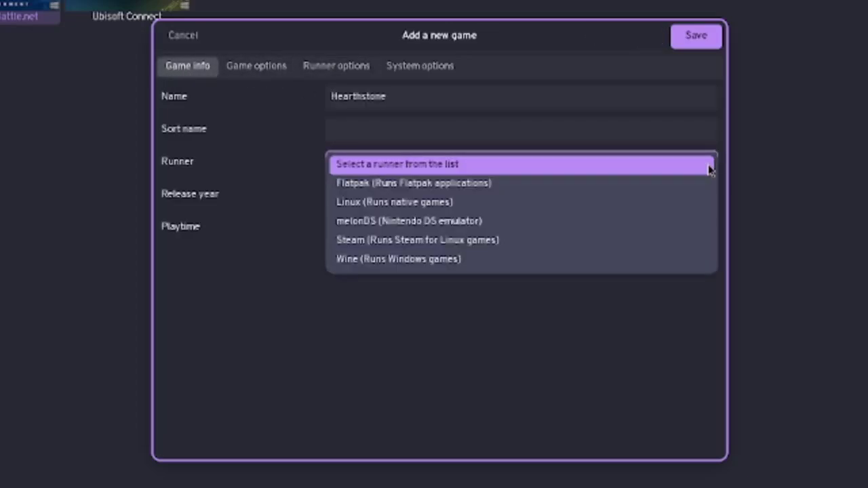
left_click(454, 260)
left_click(357, 127)
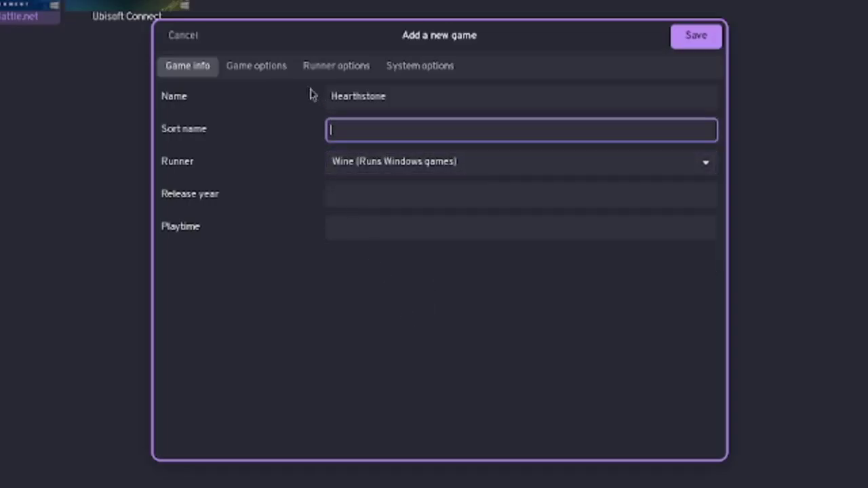
- Paste the copied battlenet folder path as both the working directory and the Wine prefix in the game options
left_click(281, 68)
left_click(313, 68)
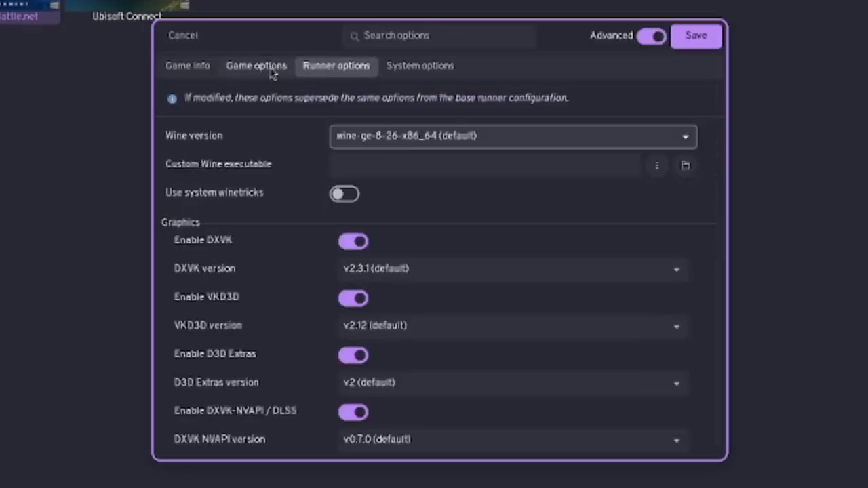
left_click(262, 72)
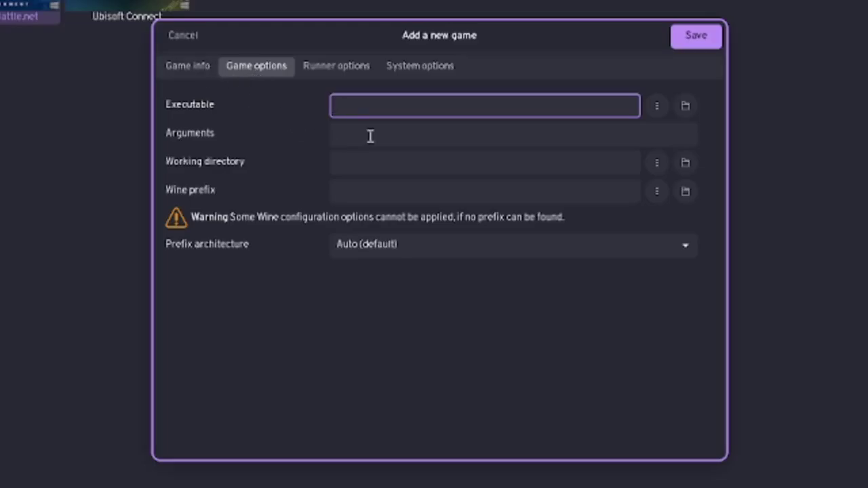
left_click(382, 158)
key("ctrl+v")
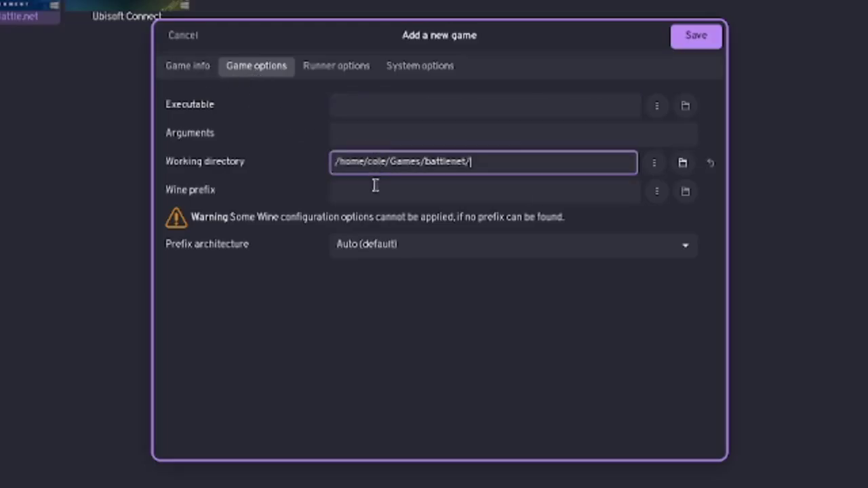
left_click(375, 187)
key("ctrl+v")
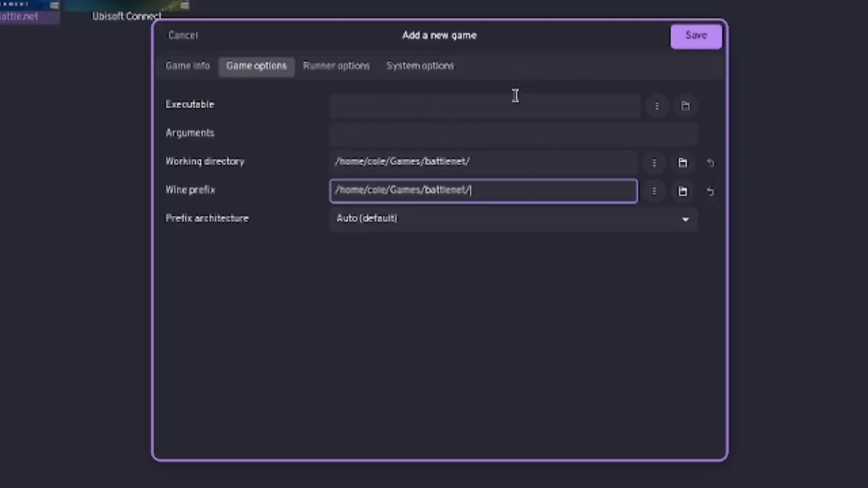
- Browse for the executable from the battlenet folder through drive_c, users and the user's Documents into the Hearthstone Deck Tracker folder
left_click(658, 107)
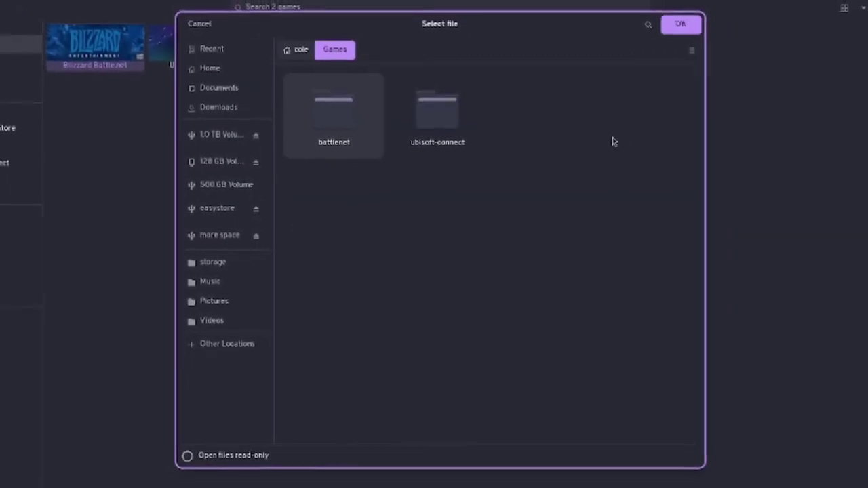
type("/")
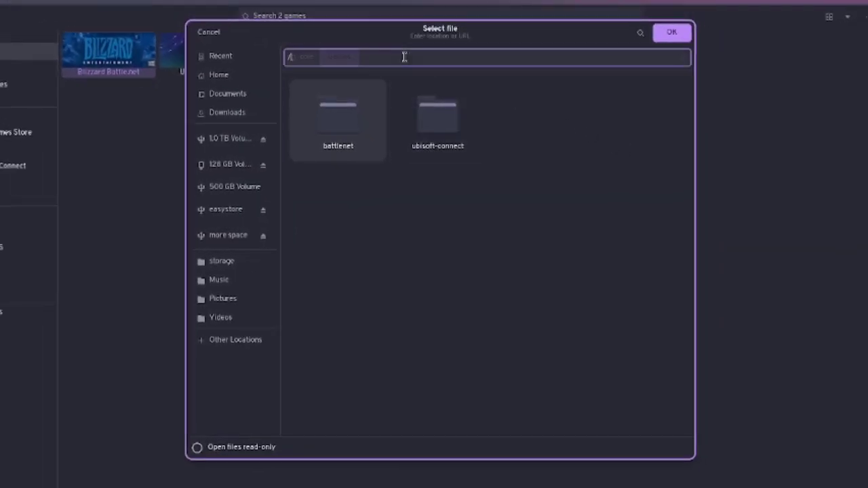
type("home/cole/Games/battlenet/")
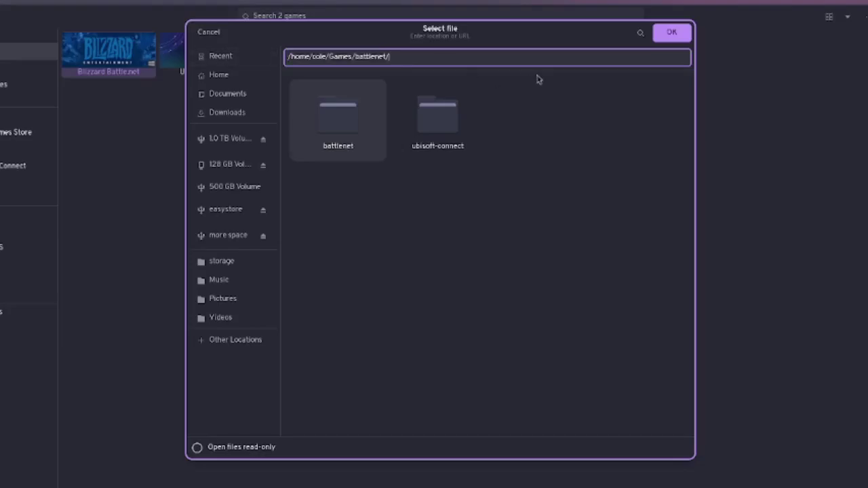
key("Return")
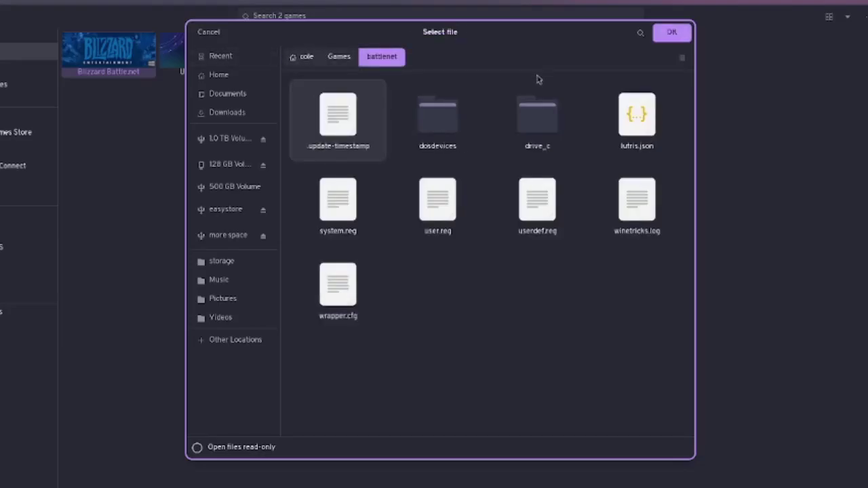
double_click(554, 129)
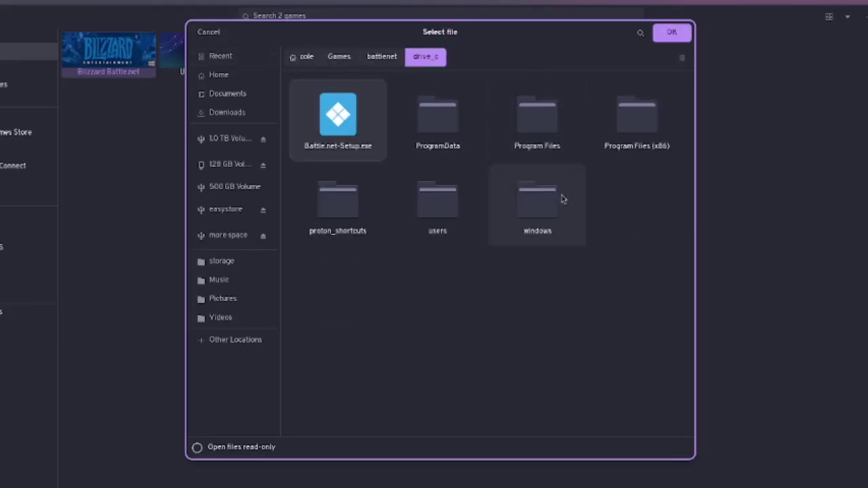
double_click(446, 237)
double_click(342, 123)
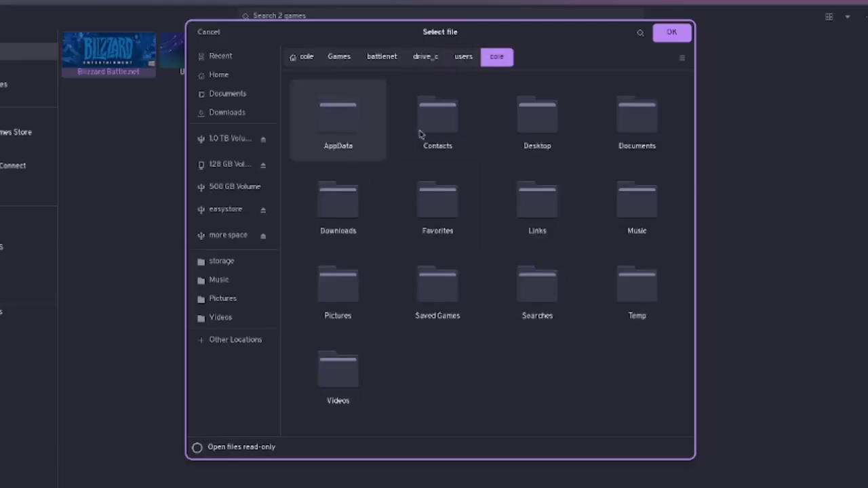
double_click(630, 129)
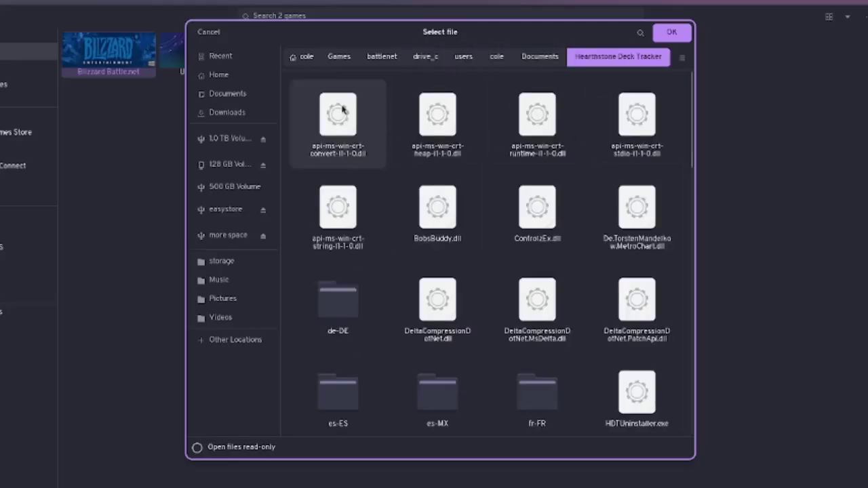
- Search the folder for "hearthstone" and choose Hearthstone Deck Tracker.exe as the game's executable
scroll(560, 326, "down", 5)
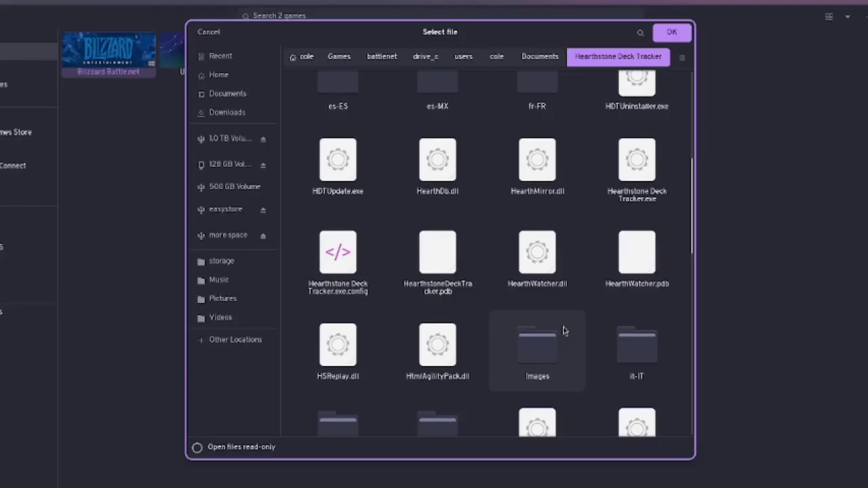
scroll(558, 328, "down", 4)
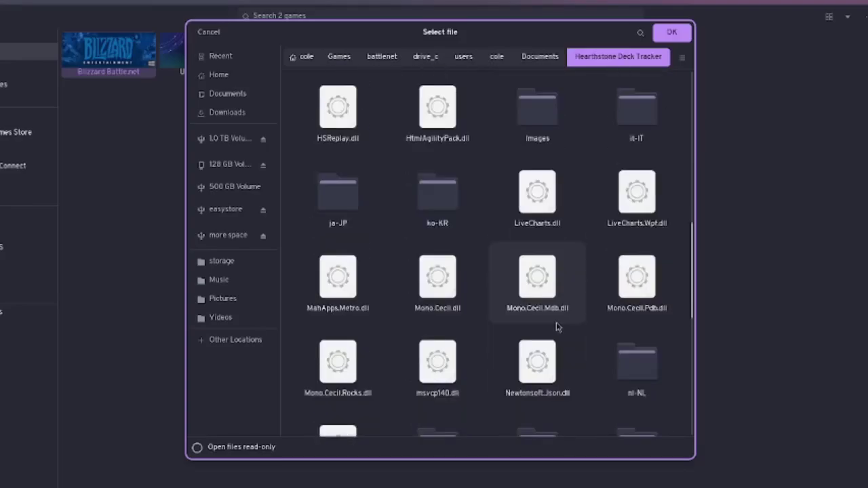
type("hear")
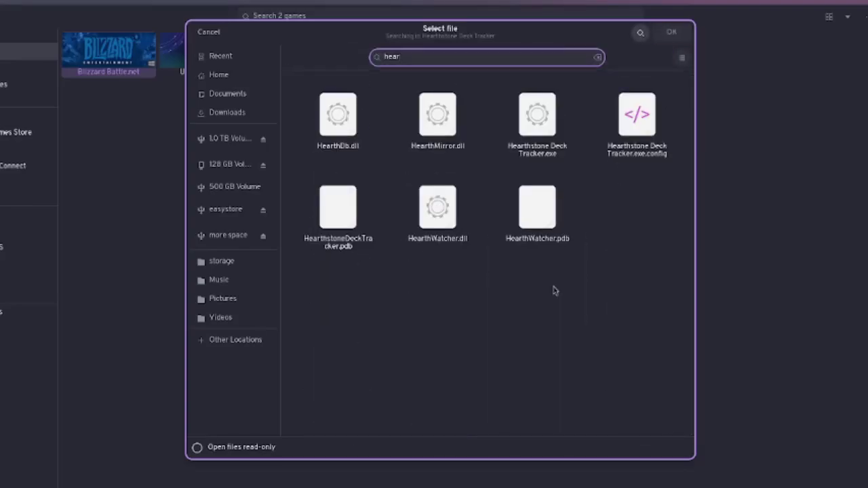
type("thstone")
left_click(345, 115)
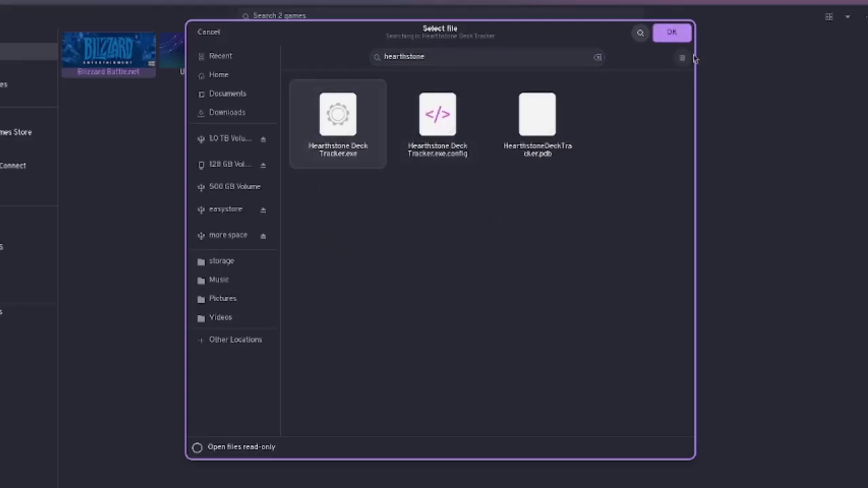
left_click(680, 35)
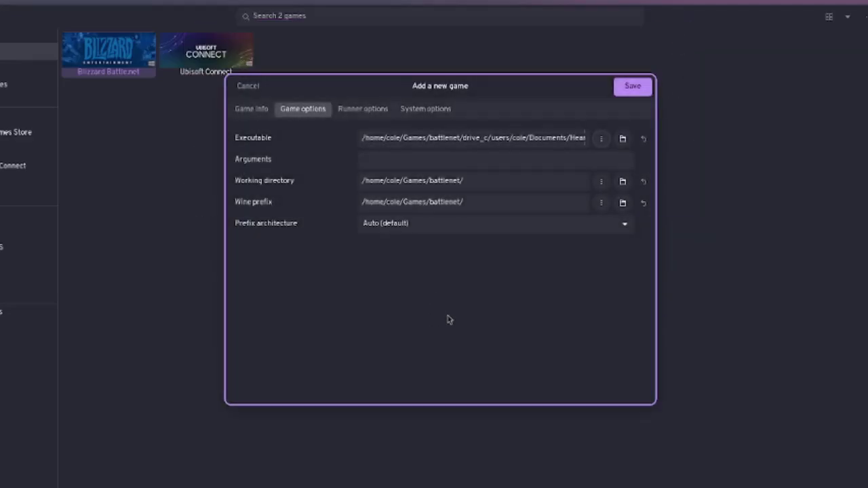
- Disable Fsync, BattlEye Anti-Cheat and Easy Anti-Cheat in the new game's runner options
left_click(377, 114)
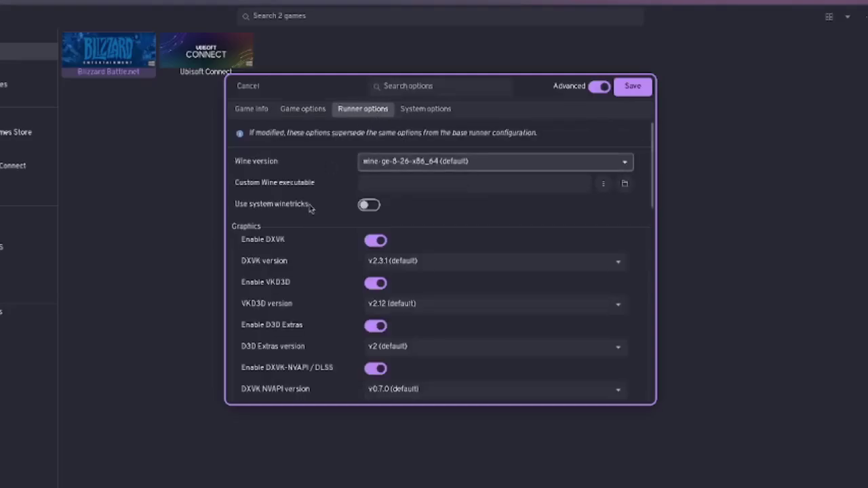
scroll(329, 246, "down", 5)
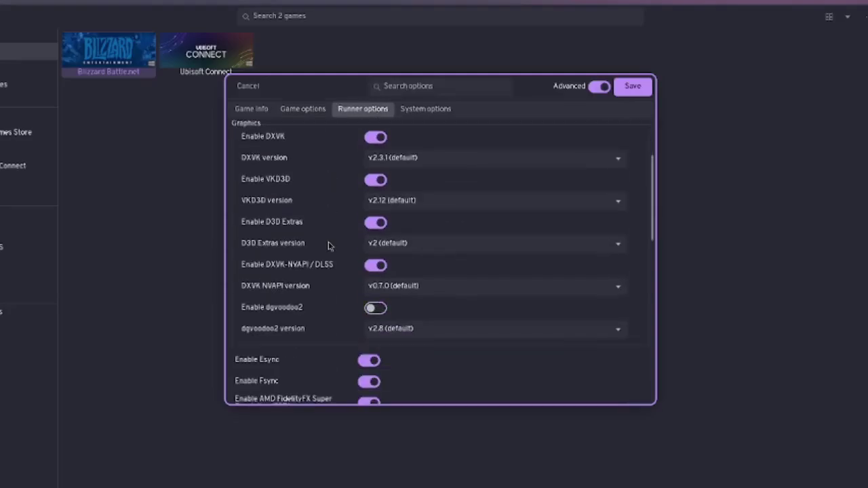
scroll(329, 244, "down", 3)
scroll(329, 244, "up", 4)
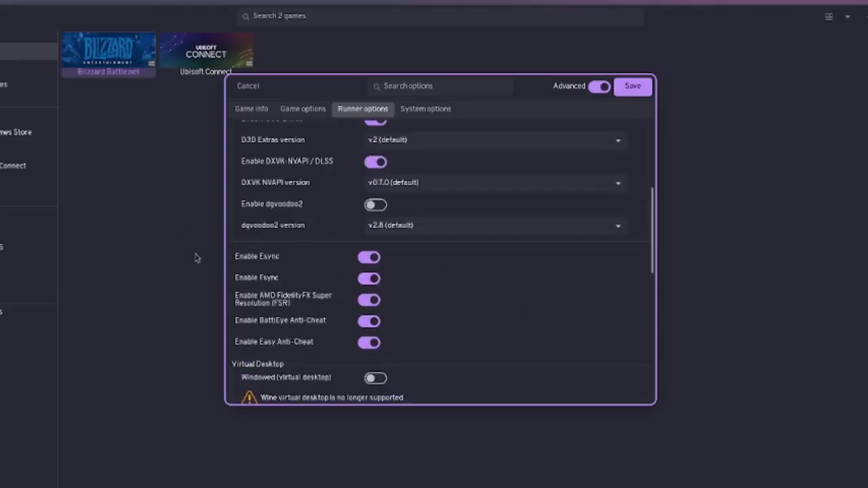
left_click(373, 279)
left_click(370, 321)
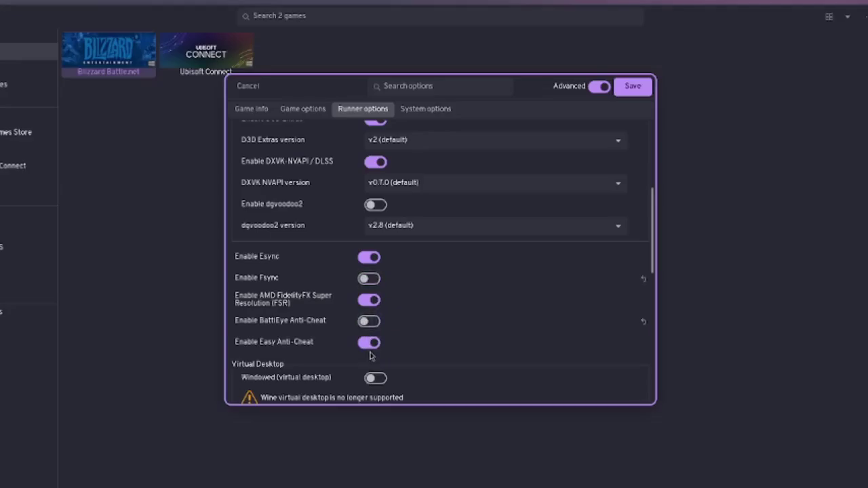
left_click(370, 343)
mouse_move(511, 344)
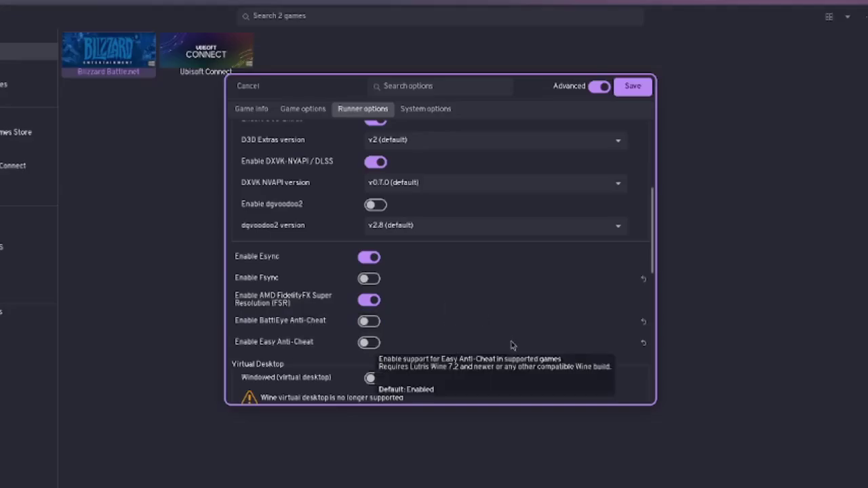
mouse_move(429, 281)
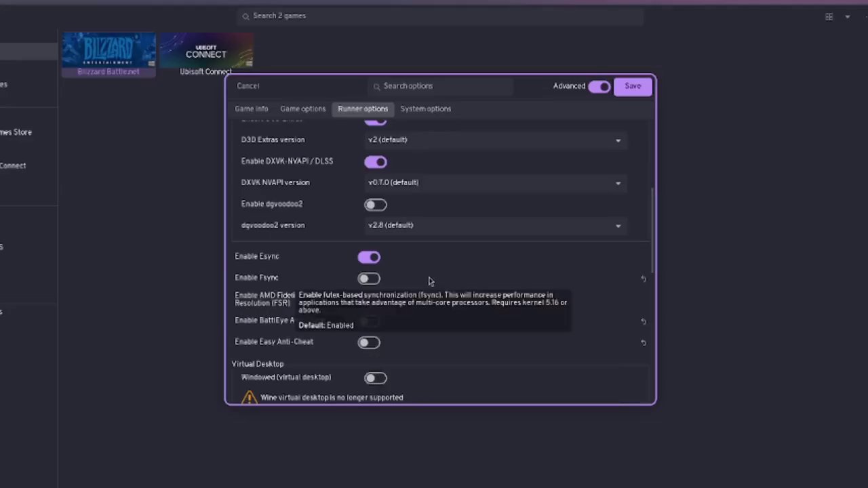
- Enable DPI scaling in the runner options and set the DPI to 93
scroll(445, 286, "down", 2)
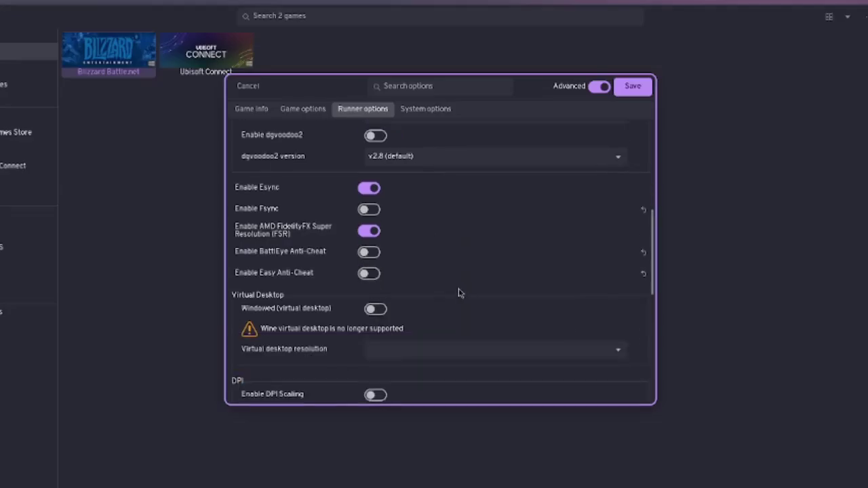
scroll(488, 309, "down", 3)
scroll(488, 309, "down", 5)
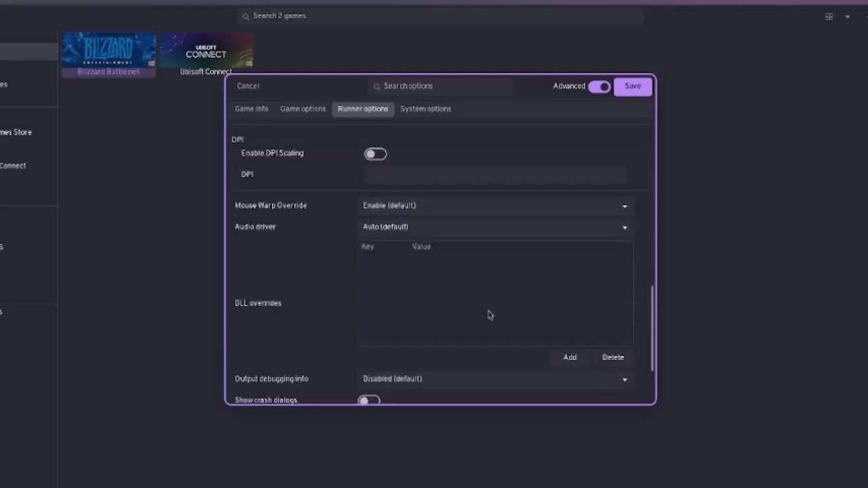
scroll(307, 300, "up", 6)
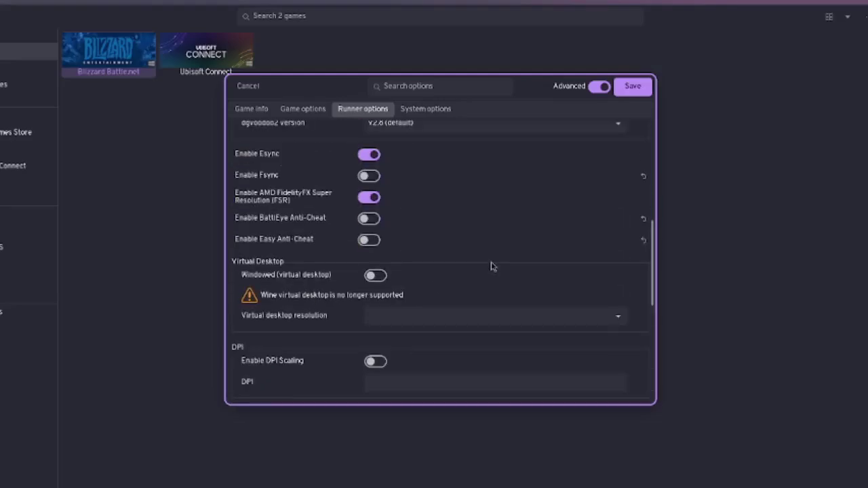
scroll(490, 266, "down", 3)
mouse_move(487, 266)
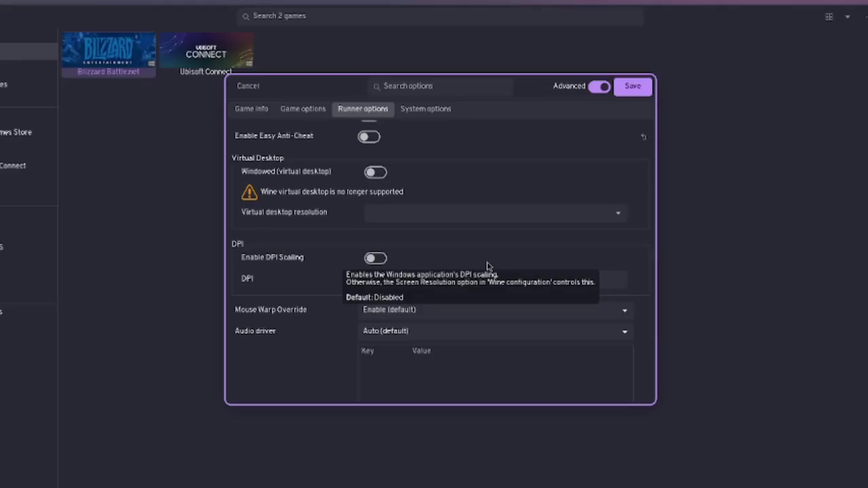
left_click(375, 258)
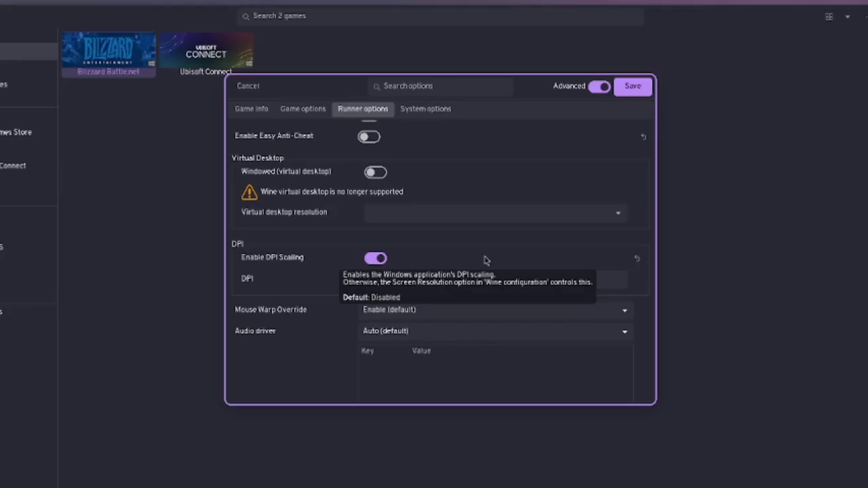
left_click(605, 279)
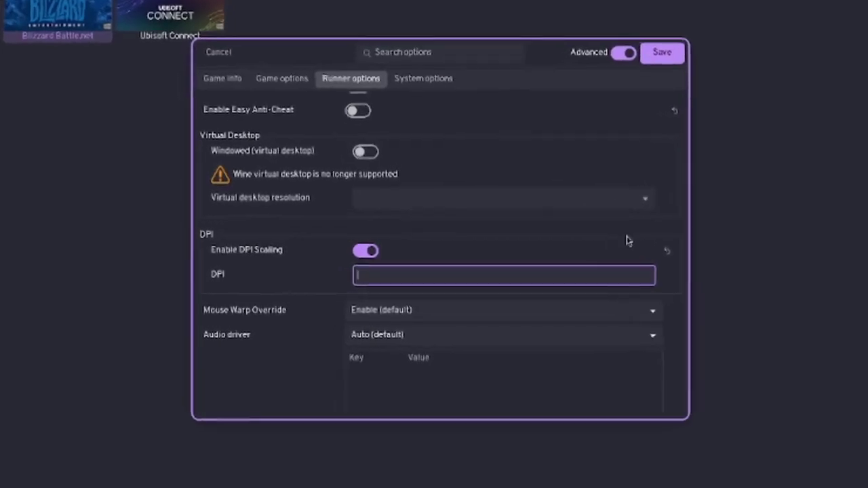
type("93")
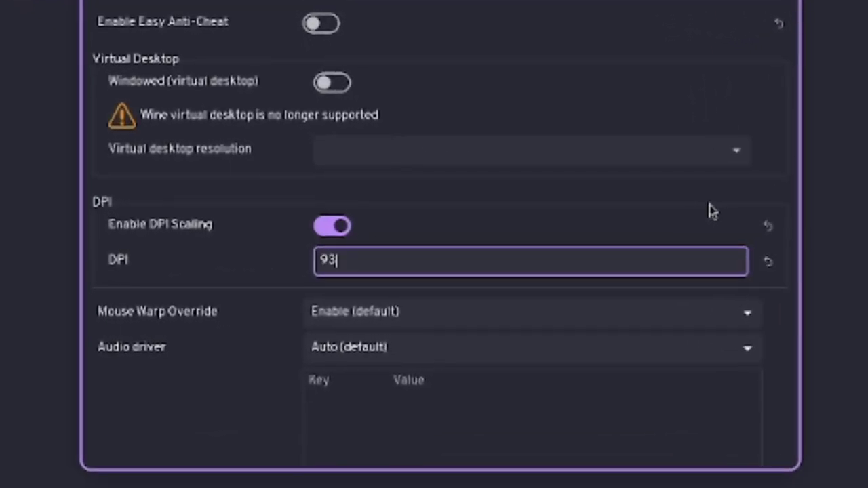
left_click_drag(363, 267, 183, 259)
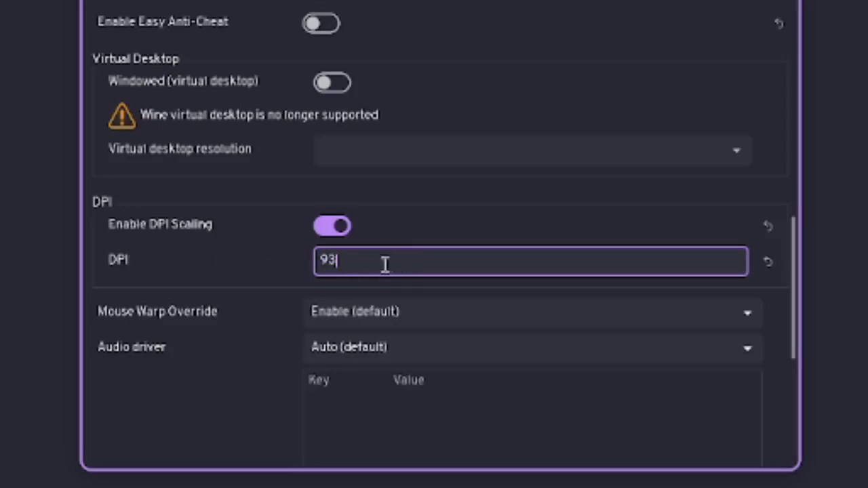
left_click_drag(386, 265, 179, 262)
left_click_drag(366, 258, 200, 251)
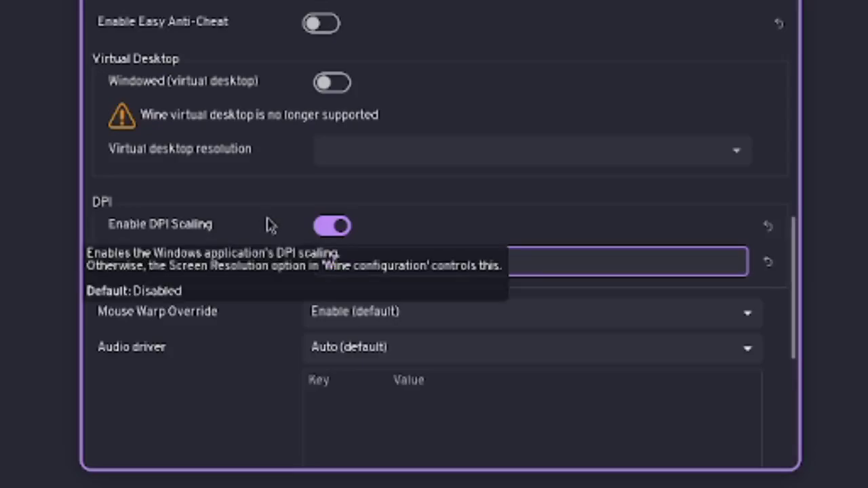
left_click(354, 258)
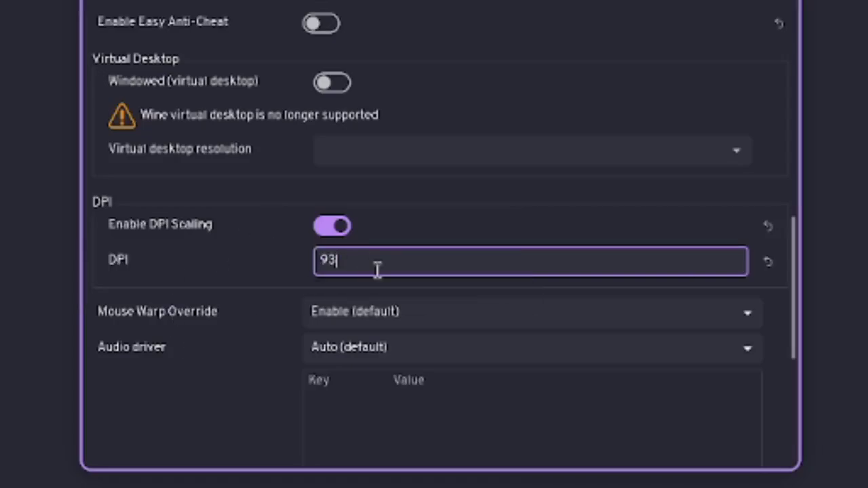
double_click(333, 260)
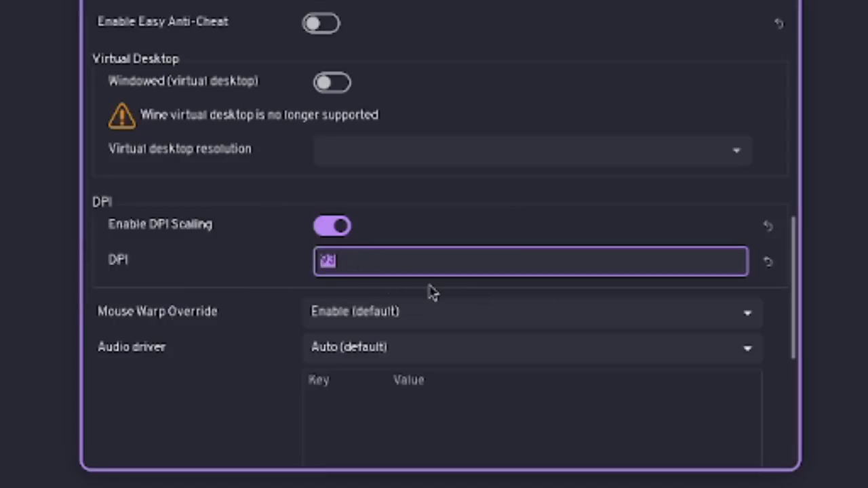
left_click(399, 264)
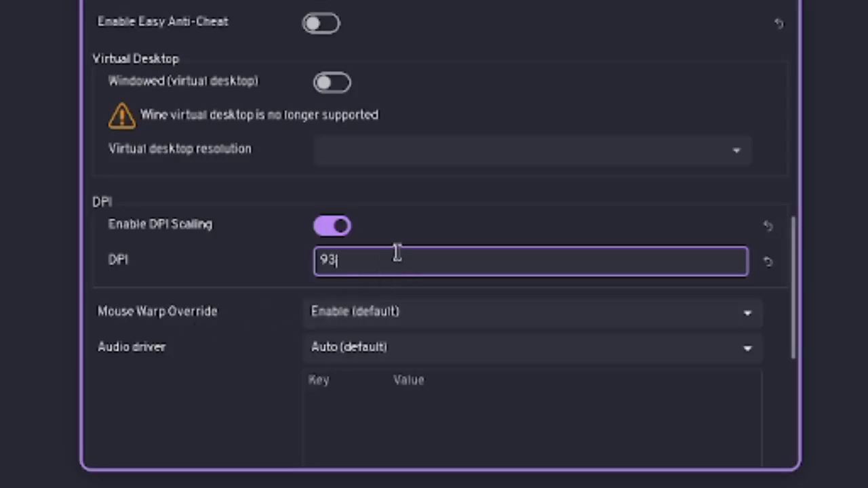
left_click_drag(362, 264, 119, 237)
left_click(342, 260)
left_click_drag(341, 260, 106, 252)
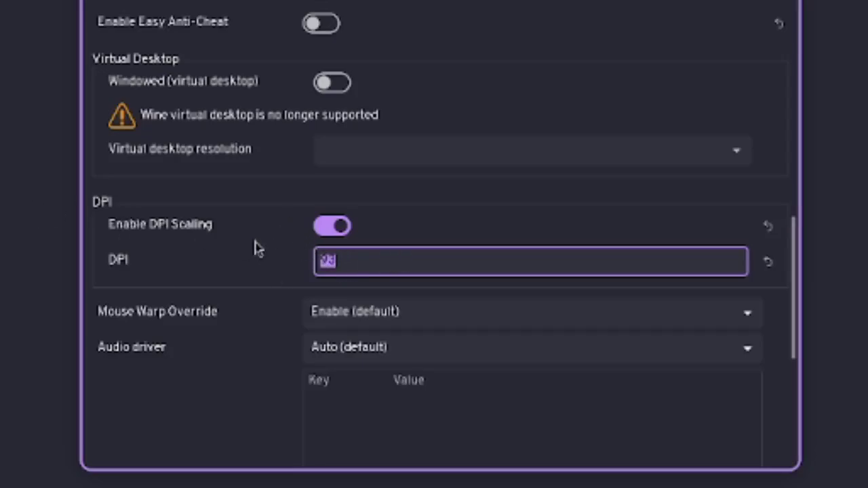
left_click(360, 265)
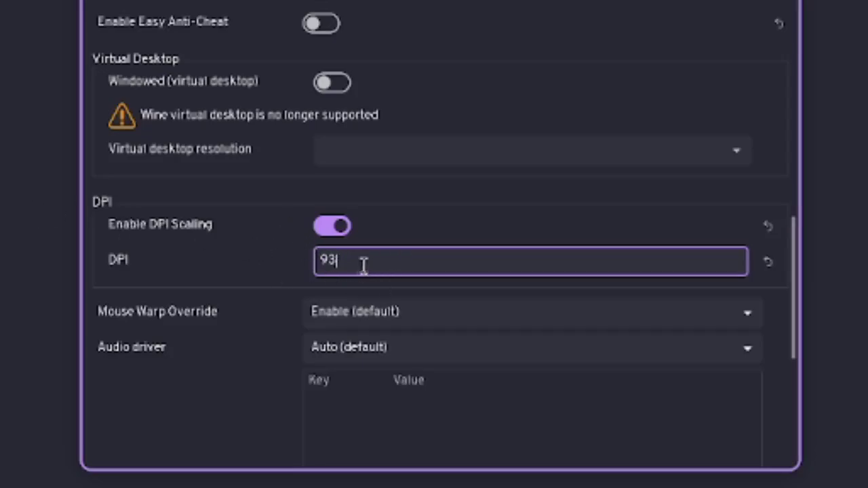
double_click(360, 267)
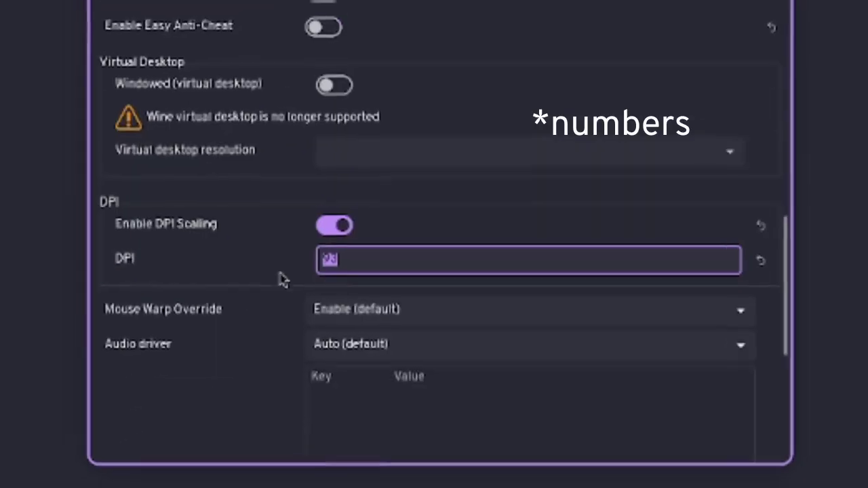
left_click(367, 261)
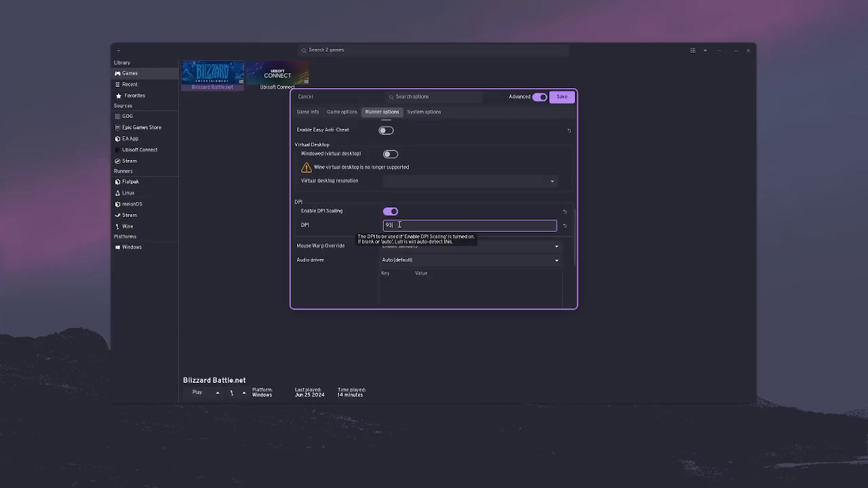
- Review the new game's runner options from Wine version to sandbox settings, and check its system options
scroll(434, 230, "up", 10)
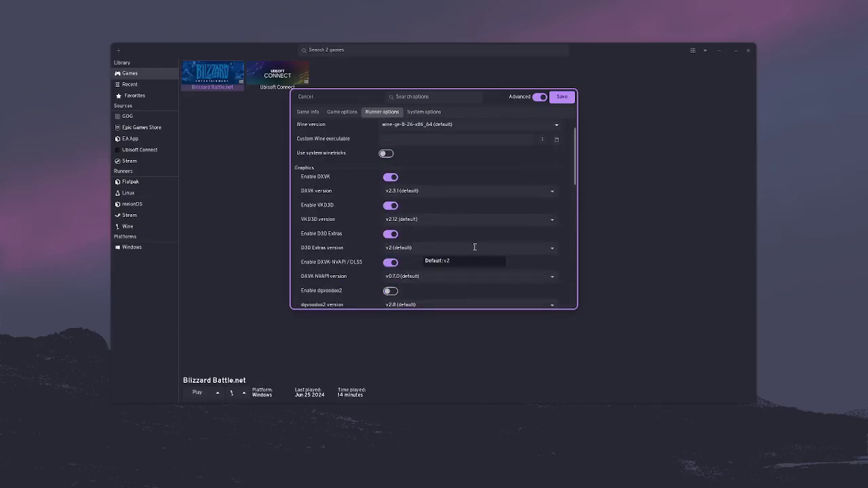
scroll(484, 257, "down", 2)
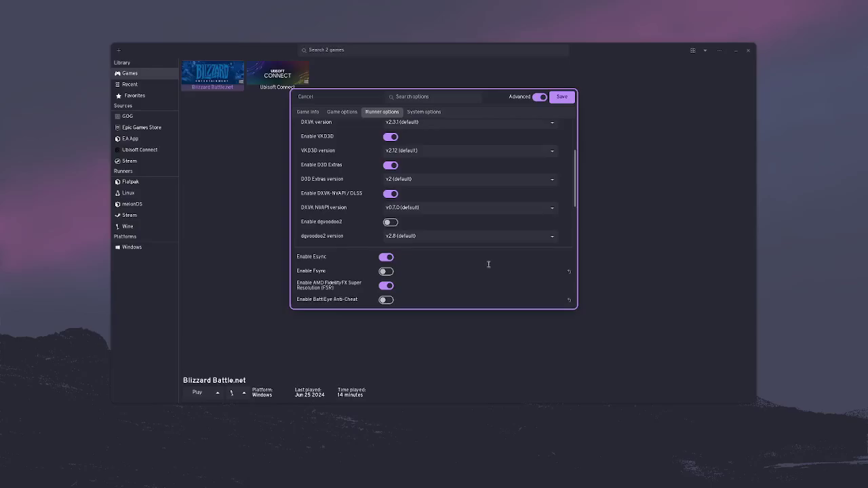
scroll(488, 265, "up", 1)
scroll(490, 268, "up", 1)
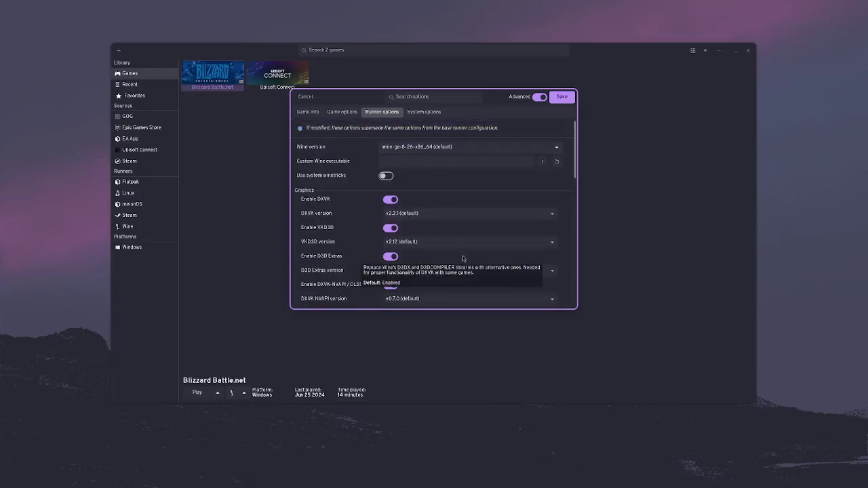
scroll(462, 258, "down", 12)
scroll(463, 258, "down", 2)
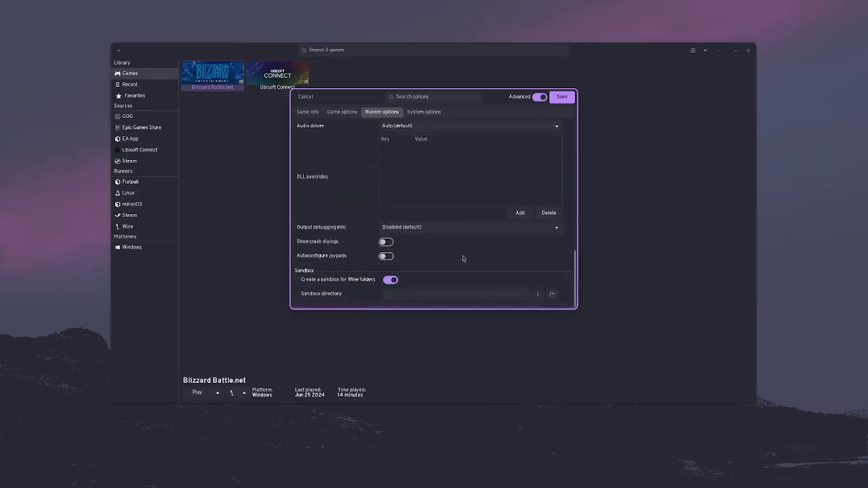
scroll(463, 258, "up", 15)
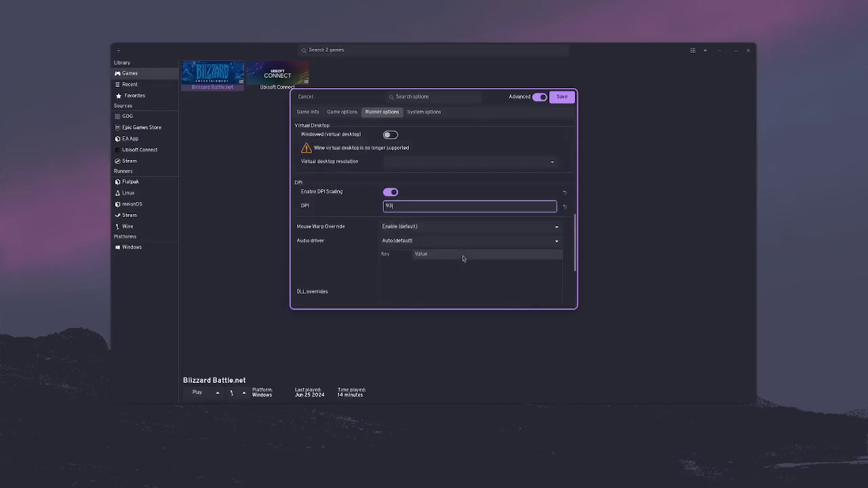
left_click(423, 112)
scroll(502, 228, "down", 5)
scroll(505, 217, "up", 4)
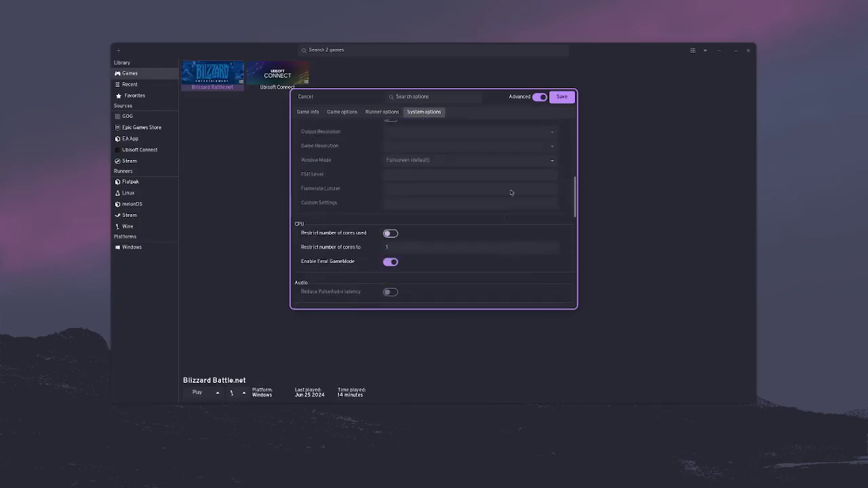
- Save the new game and launch the Hearthstone entry from the library
left_click(562, 97)
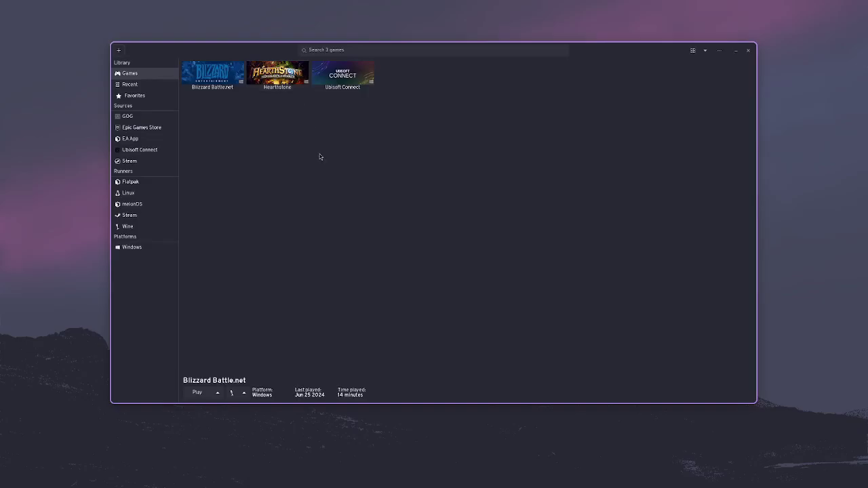
left_click(277, 75)
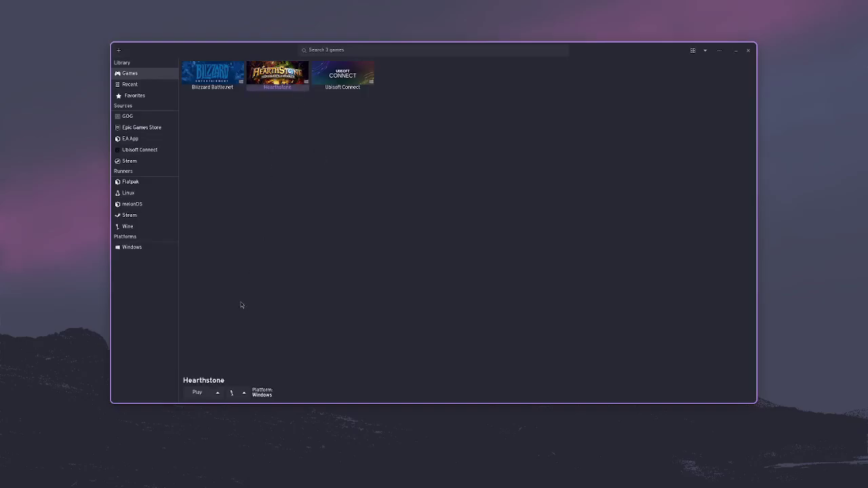
left_click(193, 393)
right_click(275, 70)
left_click(403, 194)
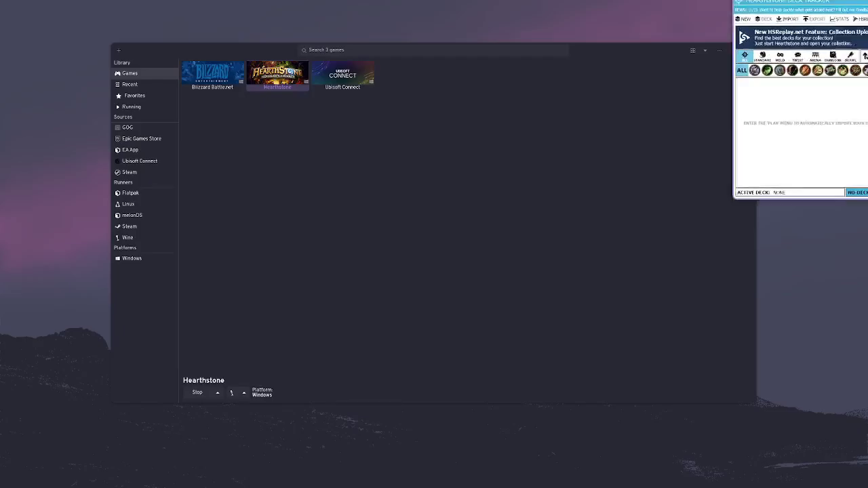
- Check the options in the Hearthstone Deck Tracker window and start Hearthstone from the tracker
left_click_drag(448, 120, 440, 119)
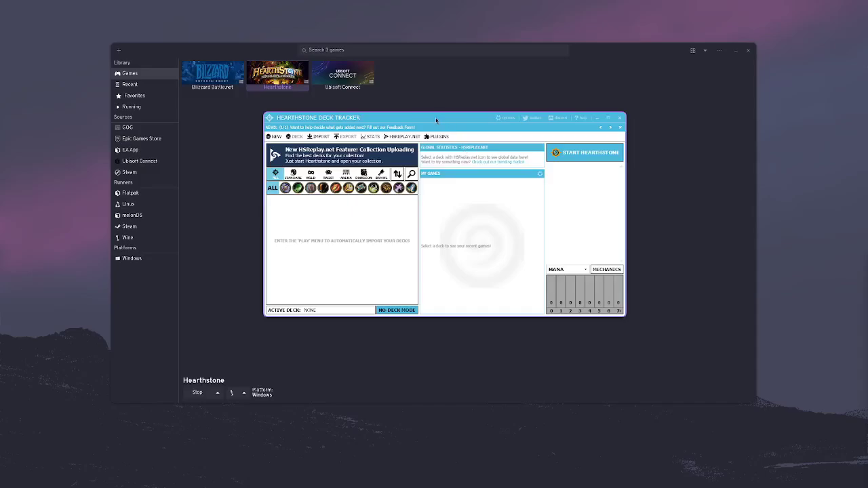
left_click(505, 119)
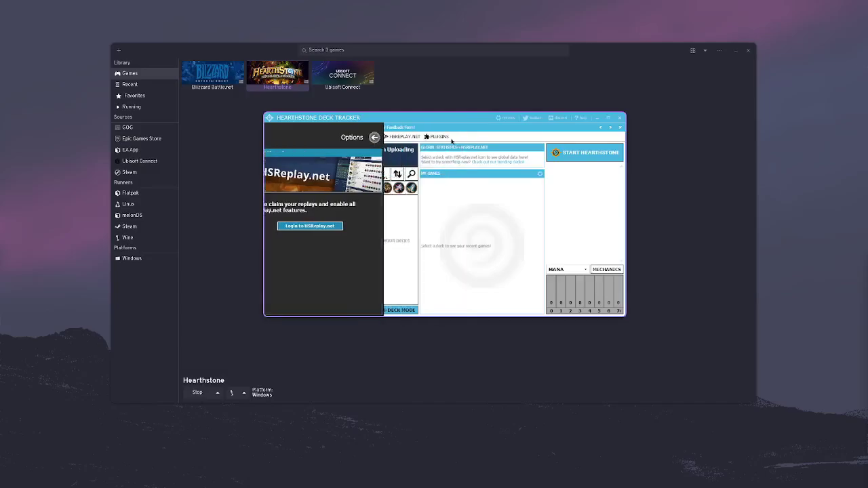
left_click(452, 140)
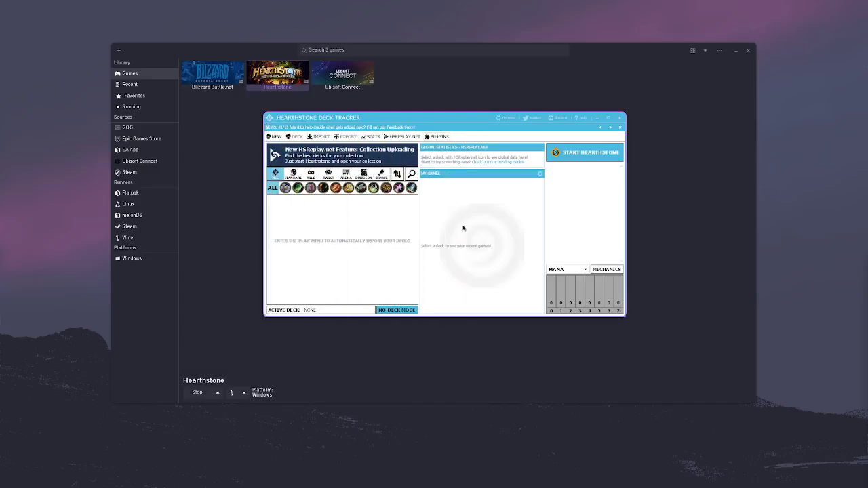
left_click(593, 155)
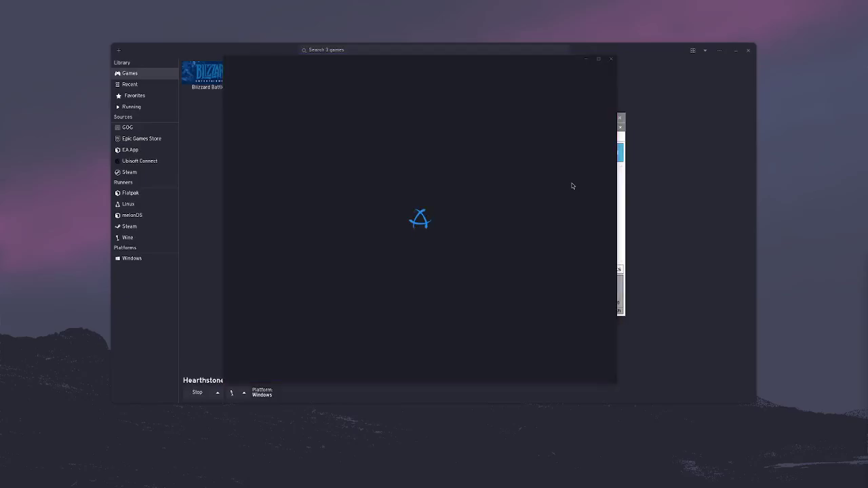
- Dismiss the event quests and set Hearthstone's screen resolution to 1920 x 1080 in the game options
key("super")
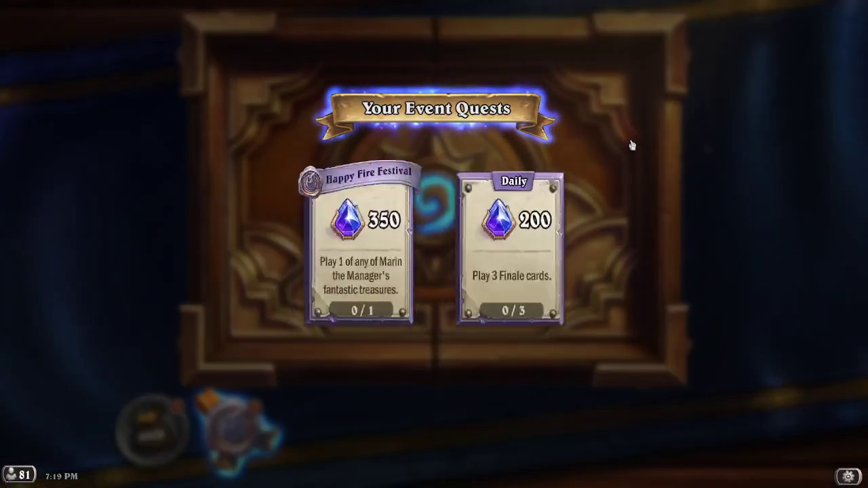
left_click(631, 142)
left_click(848, 476)
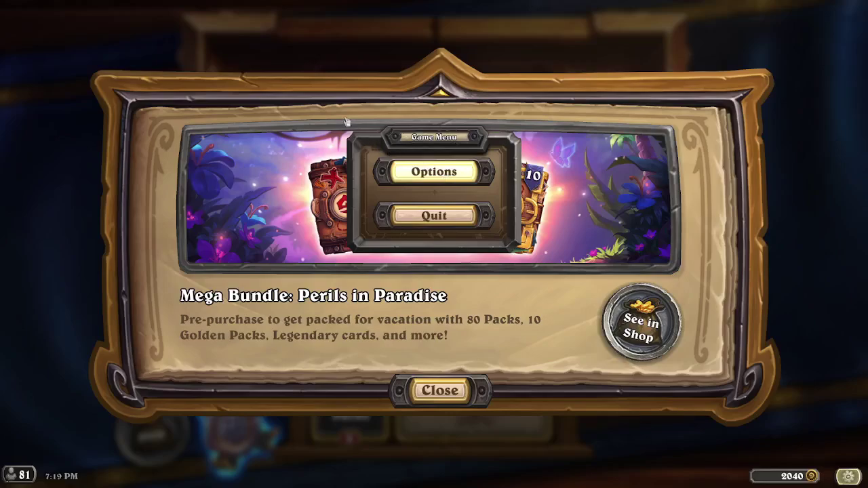
left_click(397, 171)
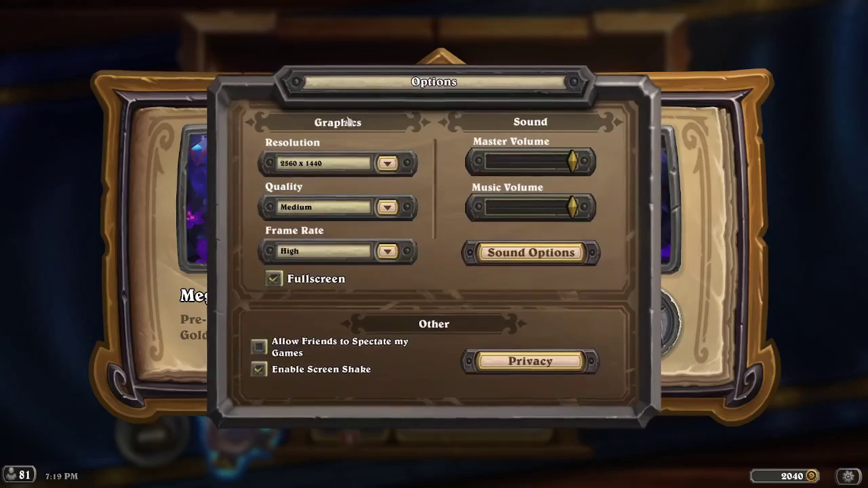
left_click(388, 166)
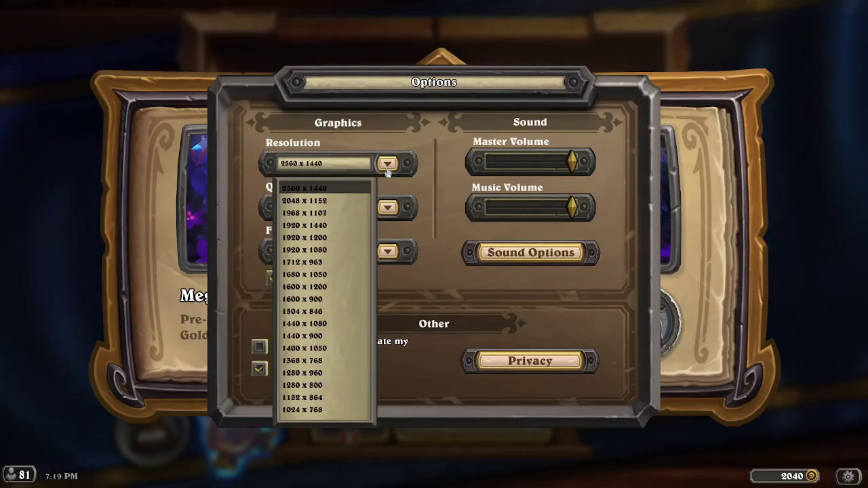
left_click(328, 250)
- Set graphics quality to High, music volume to minimum and screen shake off, and dismiss the Mega Bundle offer
left_click(388, 207)
left_click(305, 258)
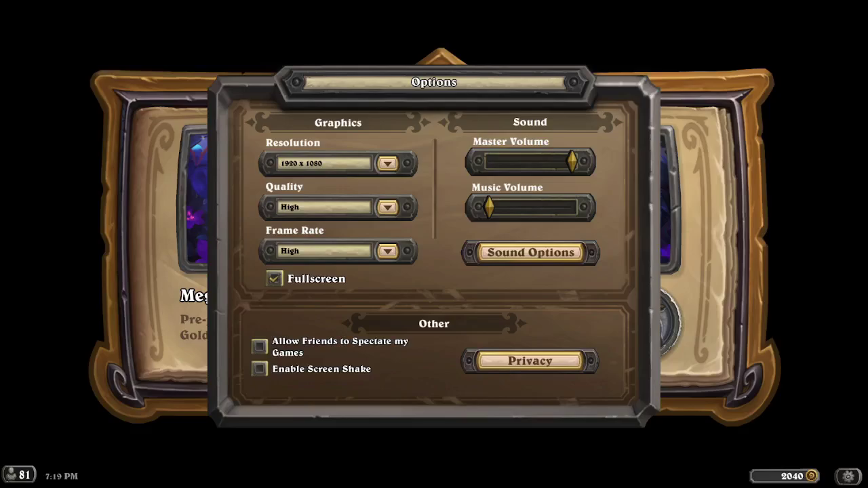
left_click(752, 193)
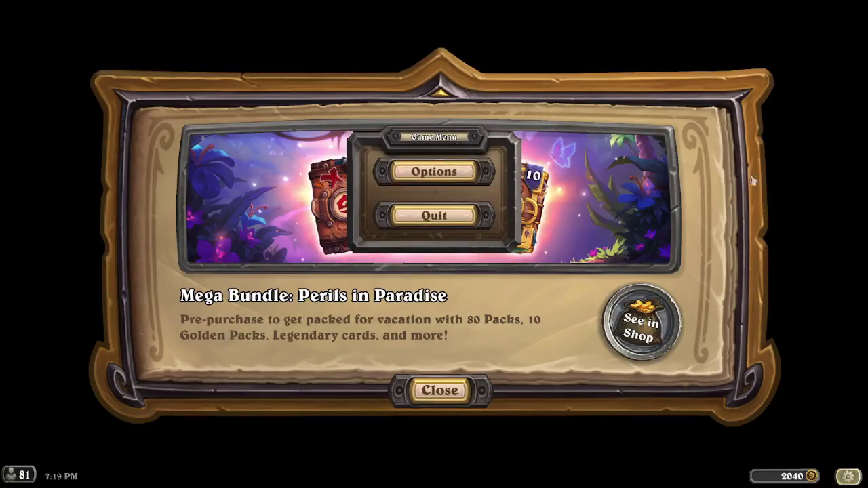
left_click(776, 171)
left_click(441, 392)
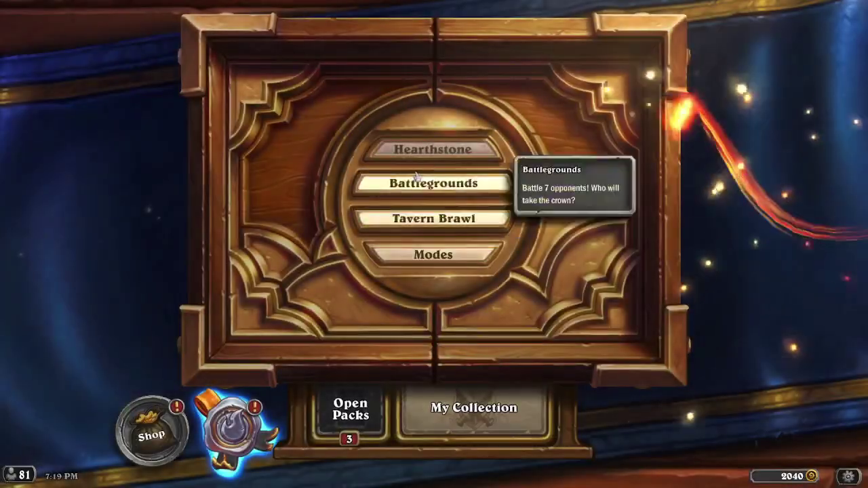
- Start a Wild match with the quest deck and play Open the Waygate as the whole first turn
left_click(429, 152)
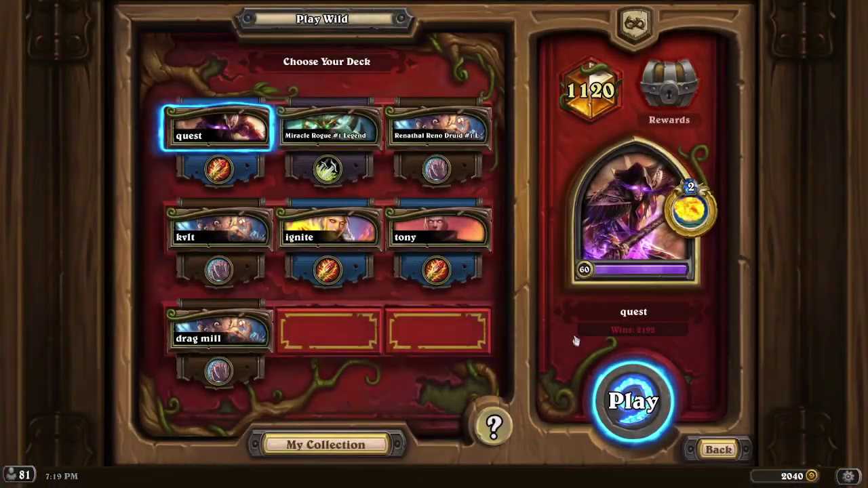
left_click(632, 401)
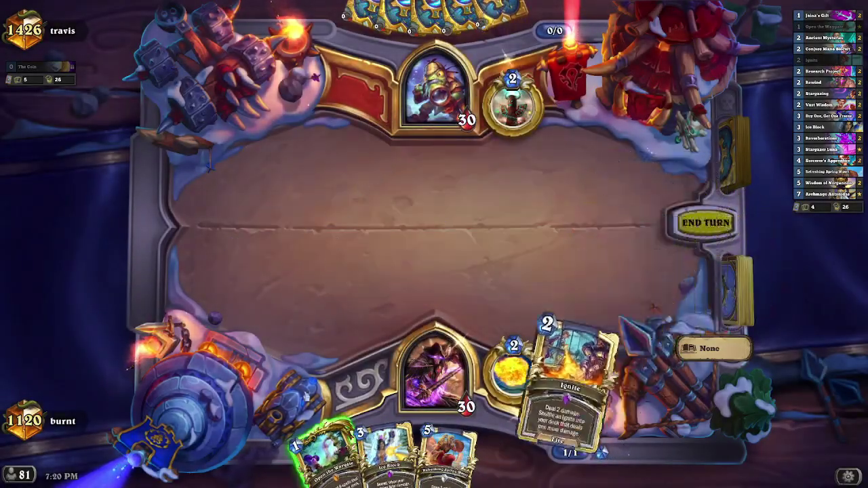
left_click_drag(323, 449, 559, 276)
left_click(706, 222)
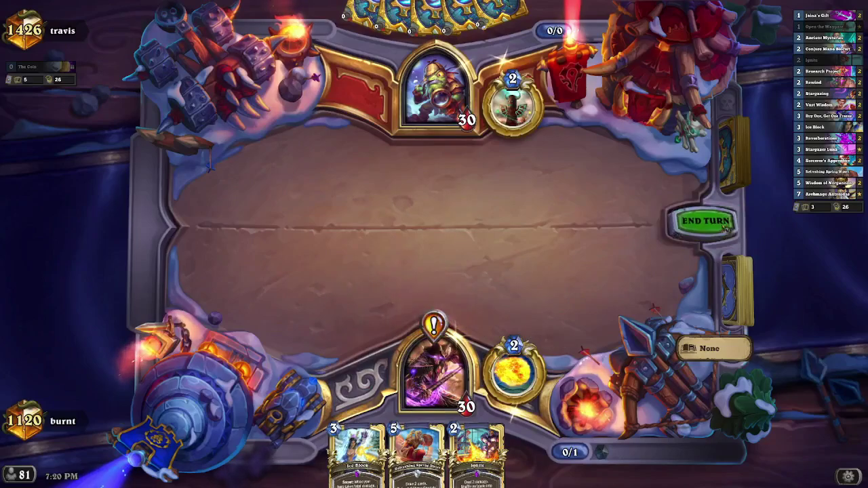